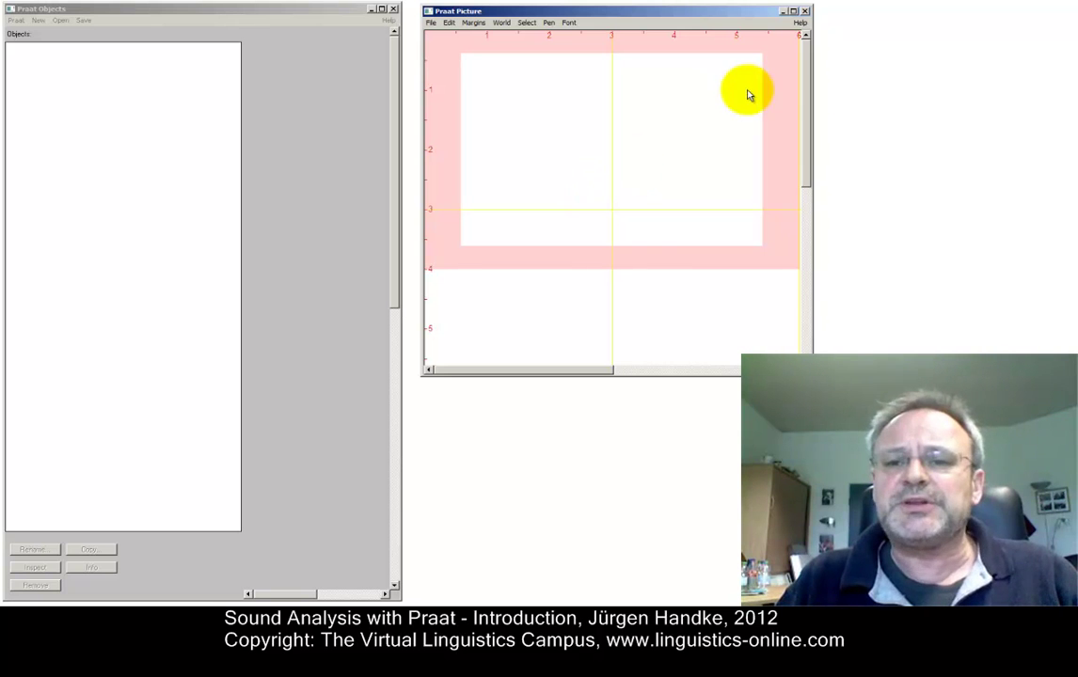
Close the Praat Picture window and maximize the Praat Objects window
{"action": "left_click", "coordinate": [805, 11]}
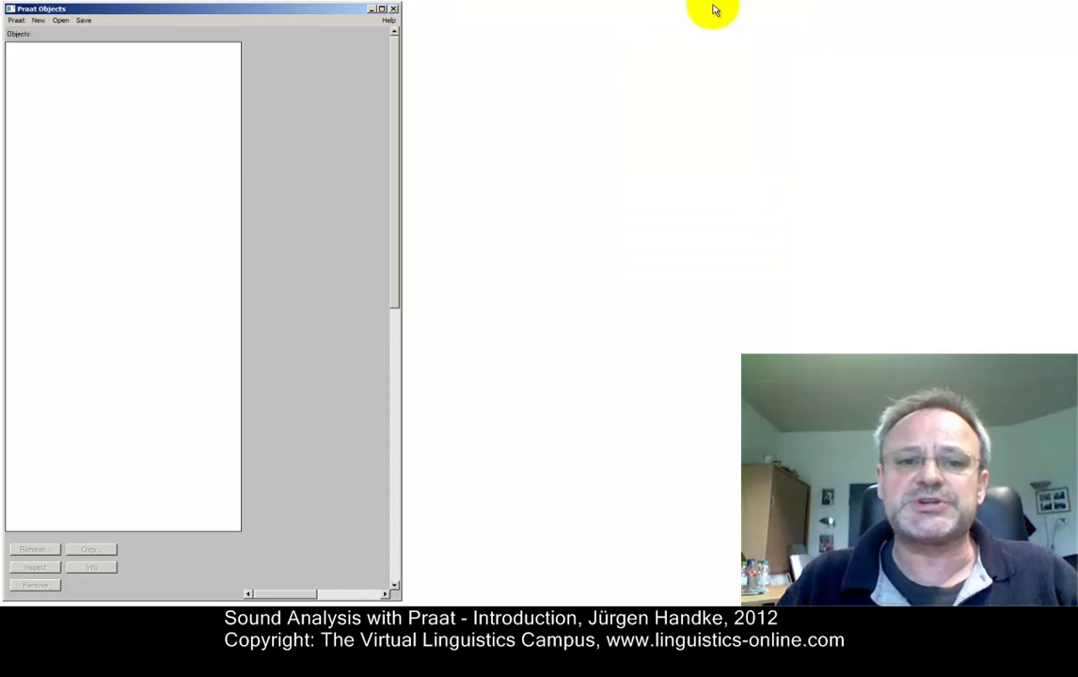
{"action": "left_click", "coordinate": [382, 11]}
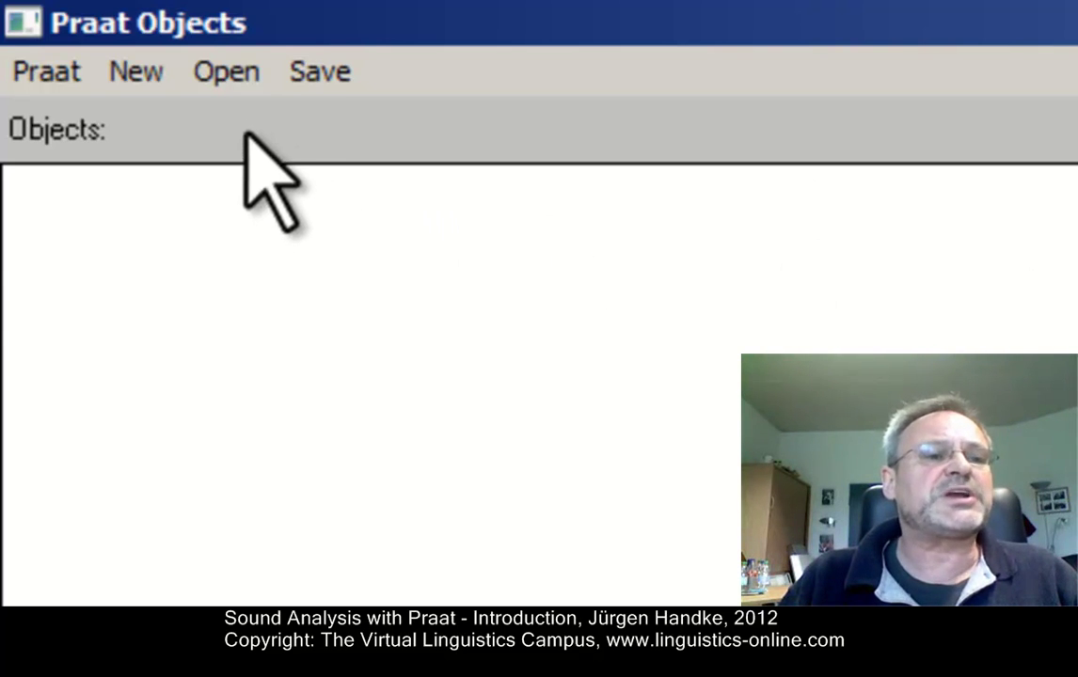
Read the sound file rp_monophthongs.mp3 from the mp3 folder into the objects list
{"action": "left_click", "coordinate": [222, 71]}
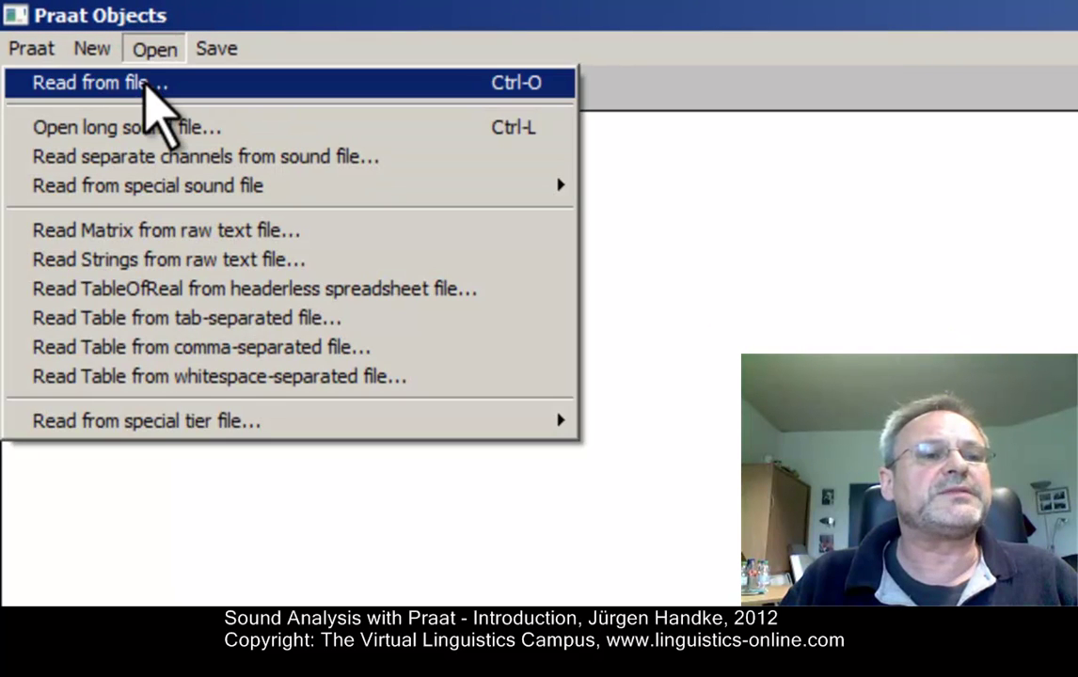
{"action": "left_click", "coordinate": [144, 85]}
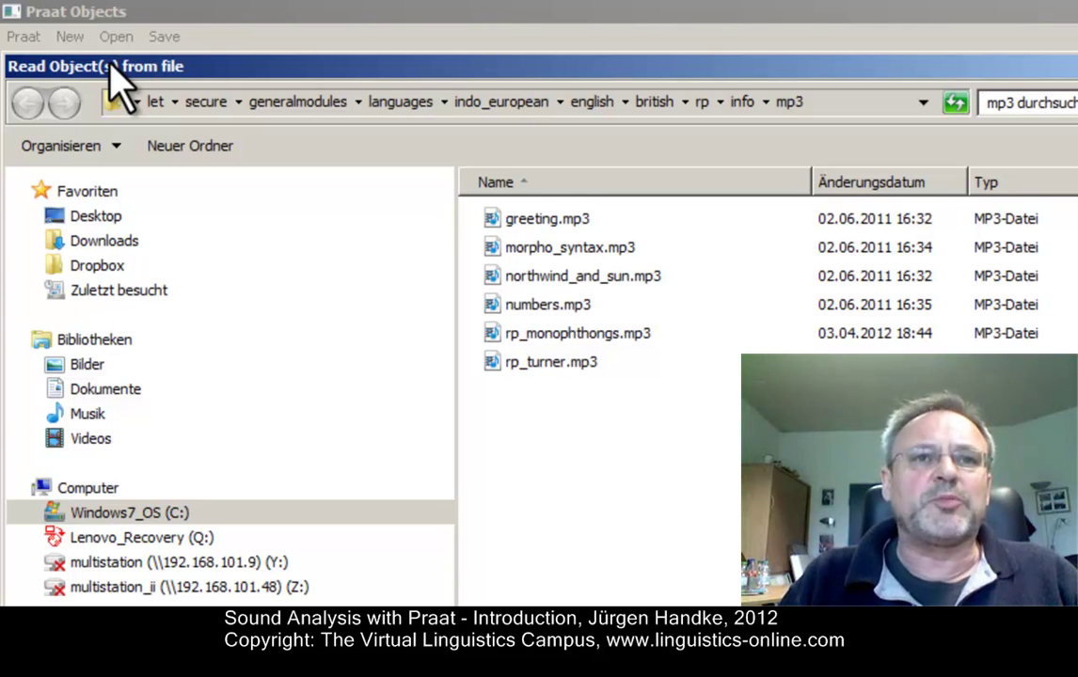
{"action": "left_click", "coordinate": [528, 336]}
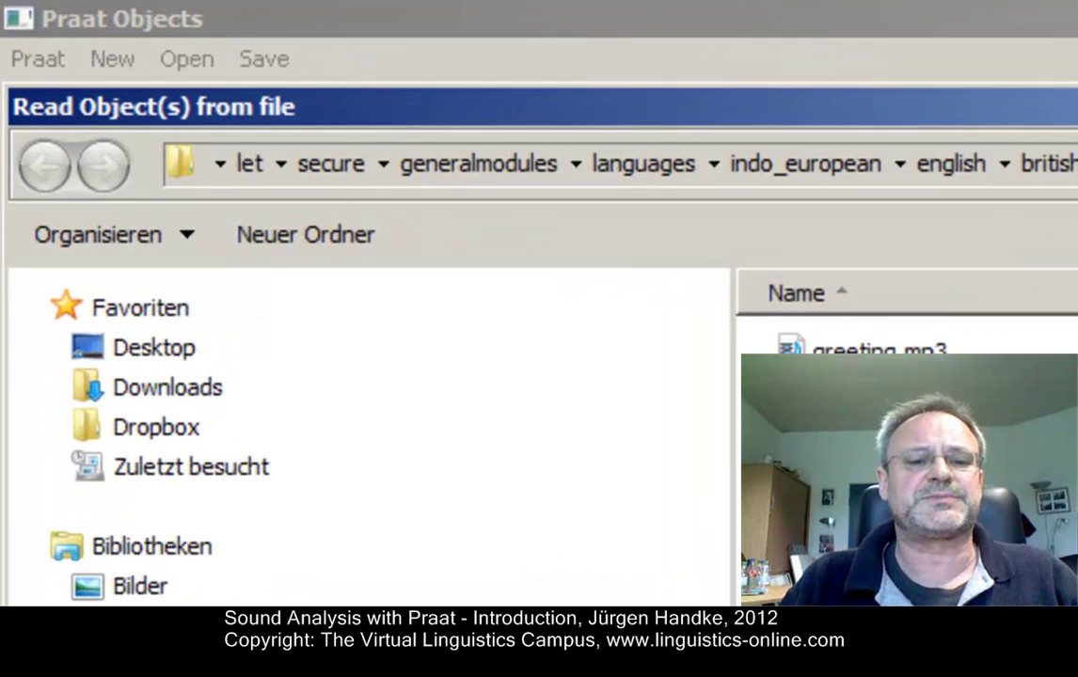
{"action": "key", "text": "Return"}
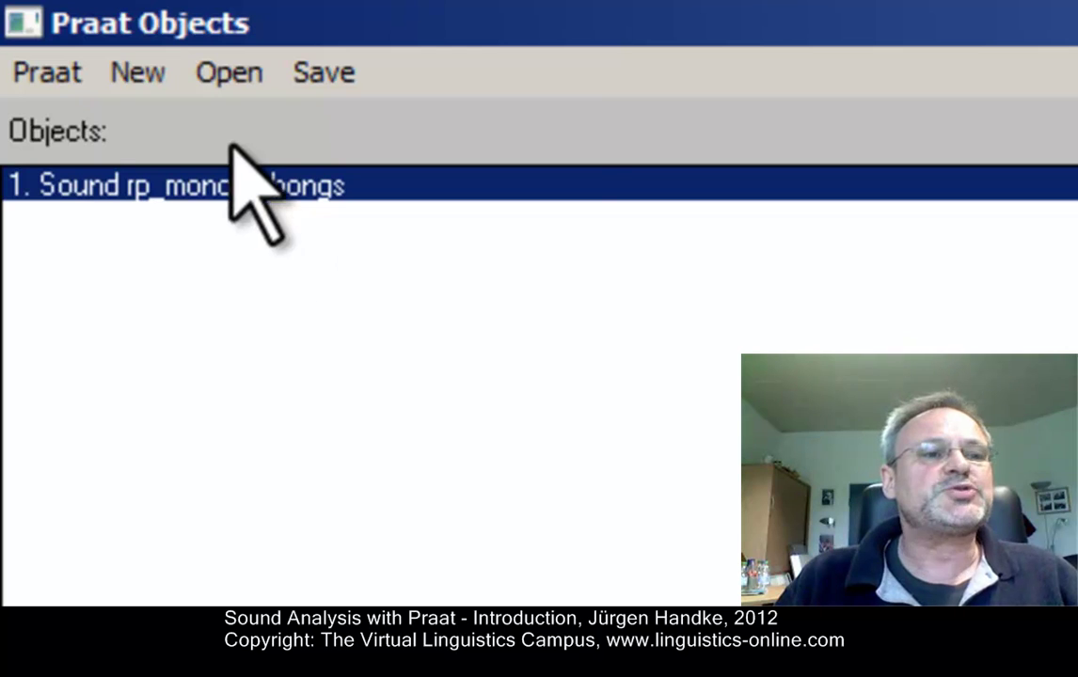
Start a new mono sound recording with a 22050 Hz sampling frequency and name it test
{"action": "left_click", "coordinate": [149, 74]}
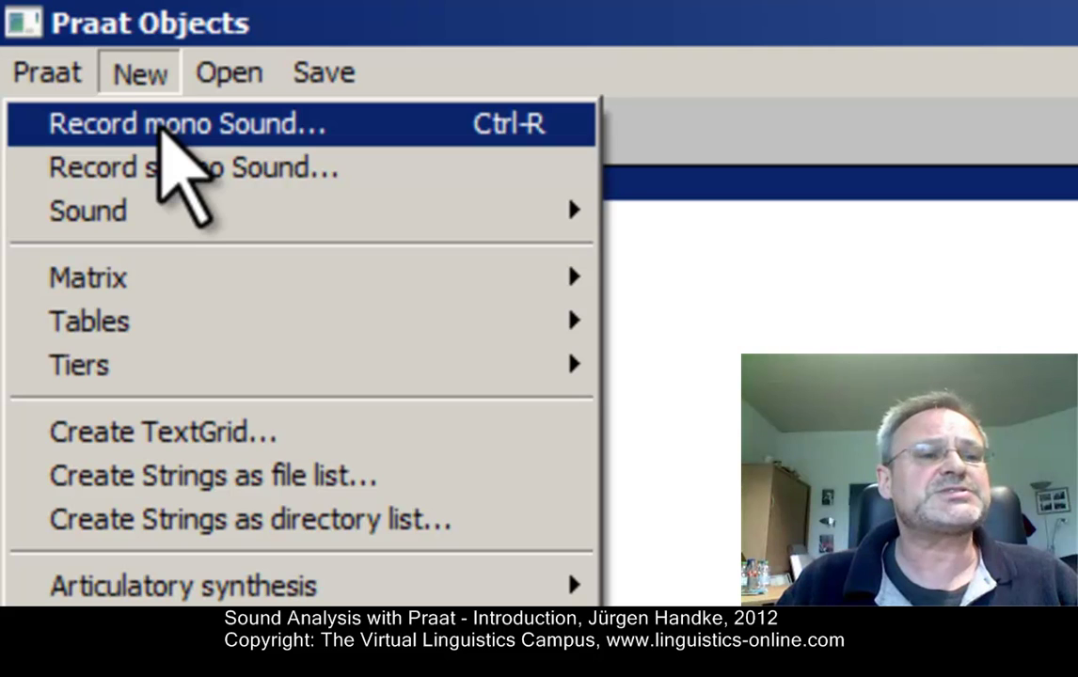
{"action": "left_click", "coordinate": [162, 126]}
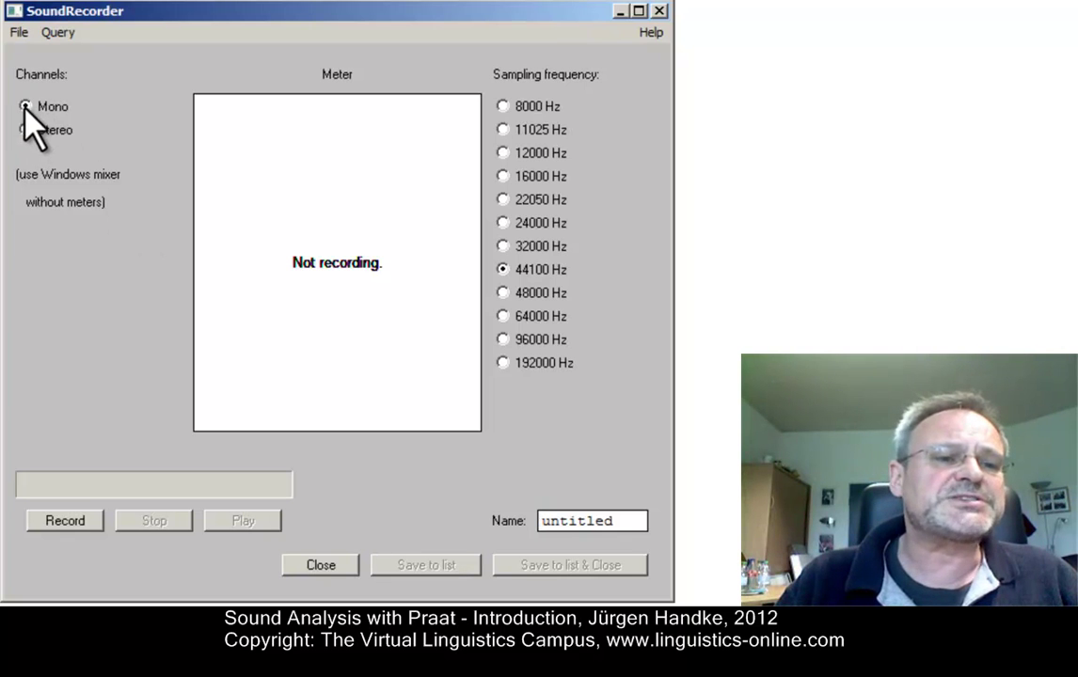
{"action": "left_click", "coordinate": [503, 200]}
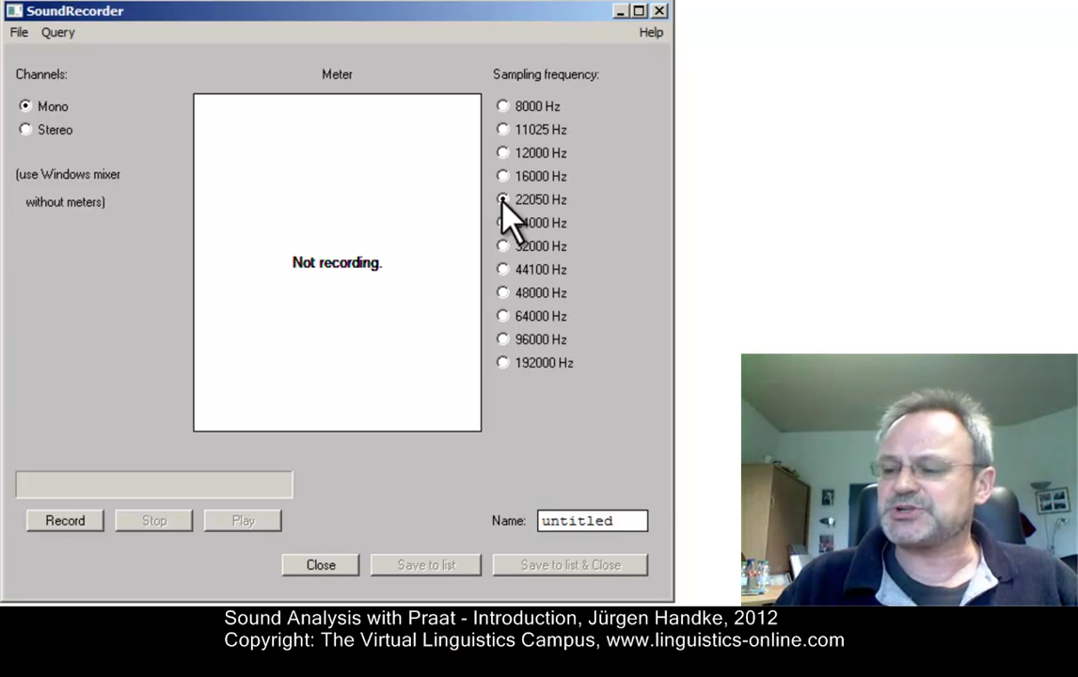
{"action": "left_click_drag", "start_coordinate": [633, 522], "coordinate": [504, 525]}
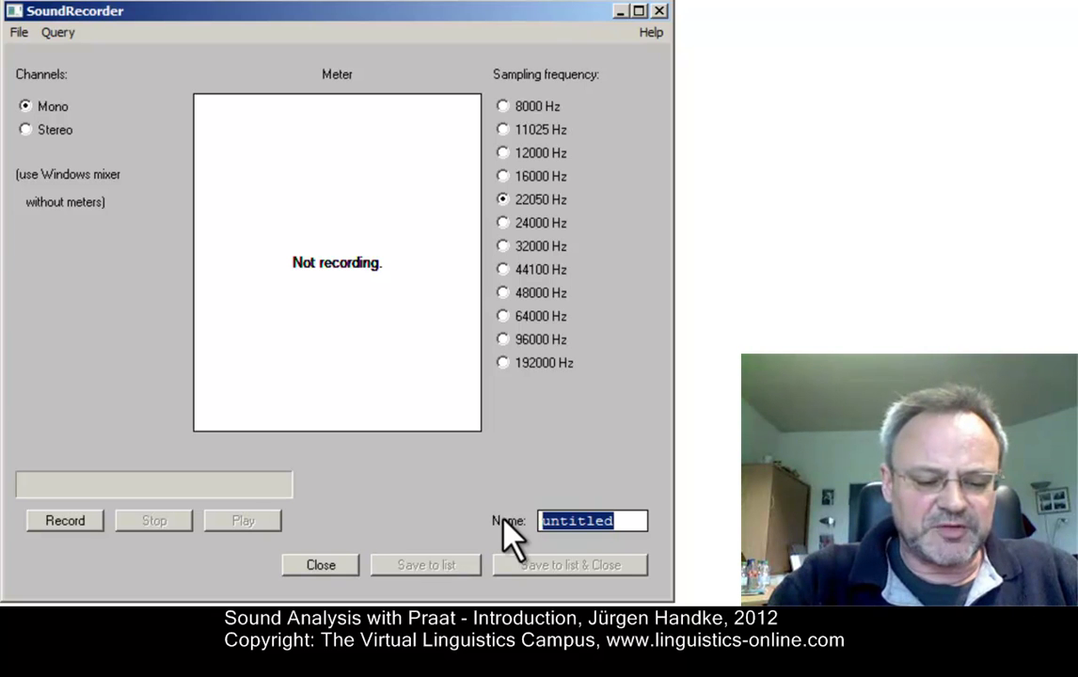
{"action": "type", "text": "test"}
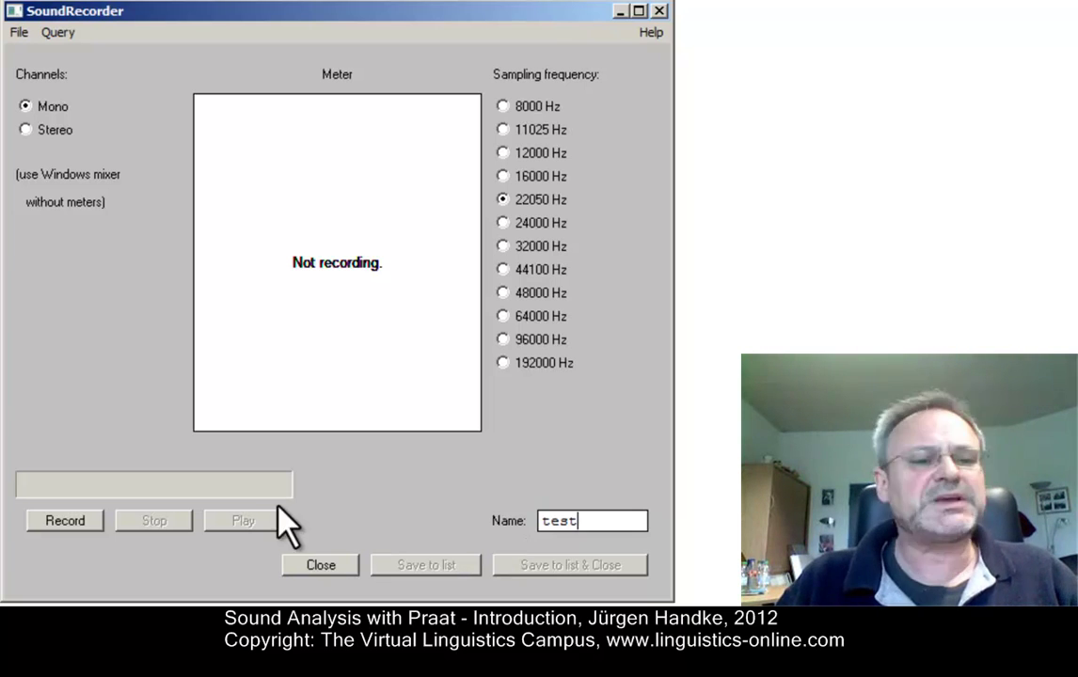
Record a short spoken sample, record it once more to replace the first take, and play it back
{"action": "left_click", "coordinate": [54, 523]}
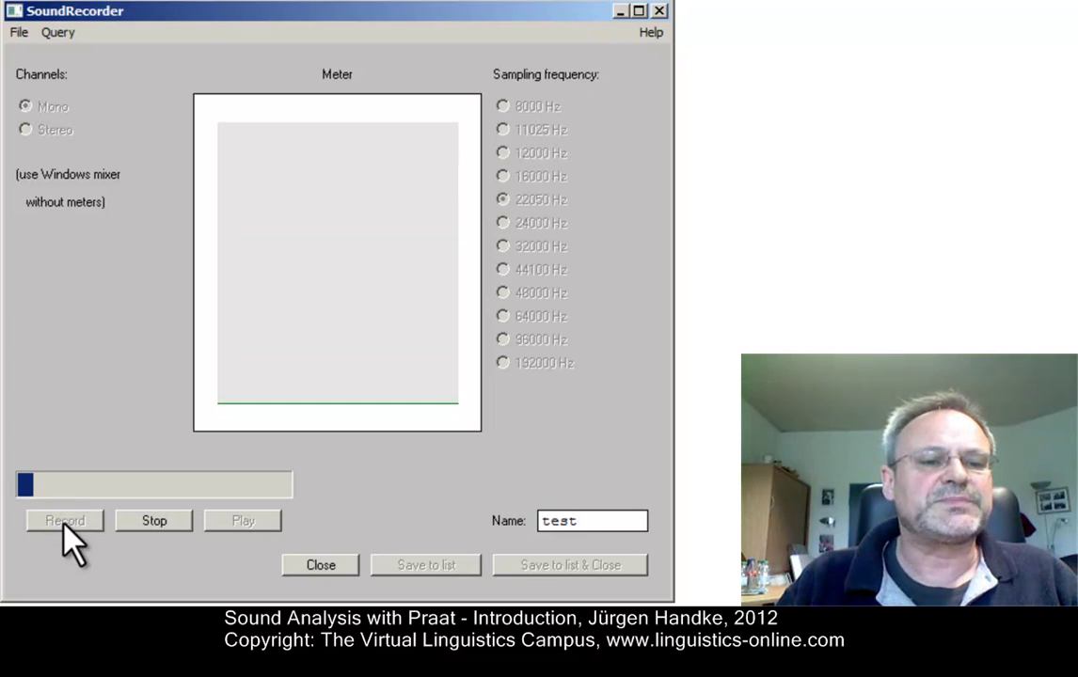
{"action": "left_click", "coordinate": [148, 520]}
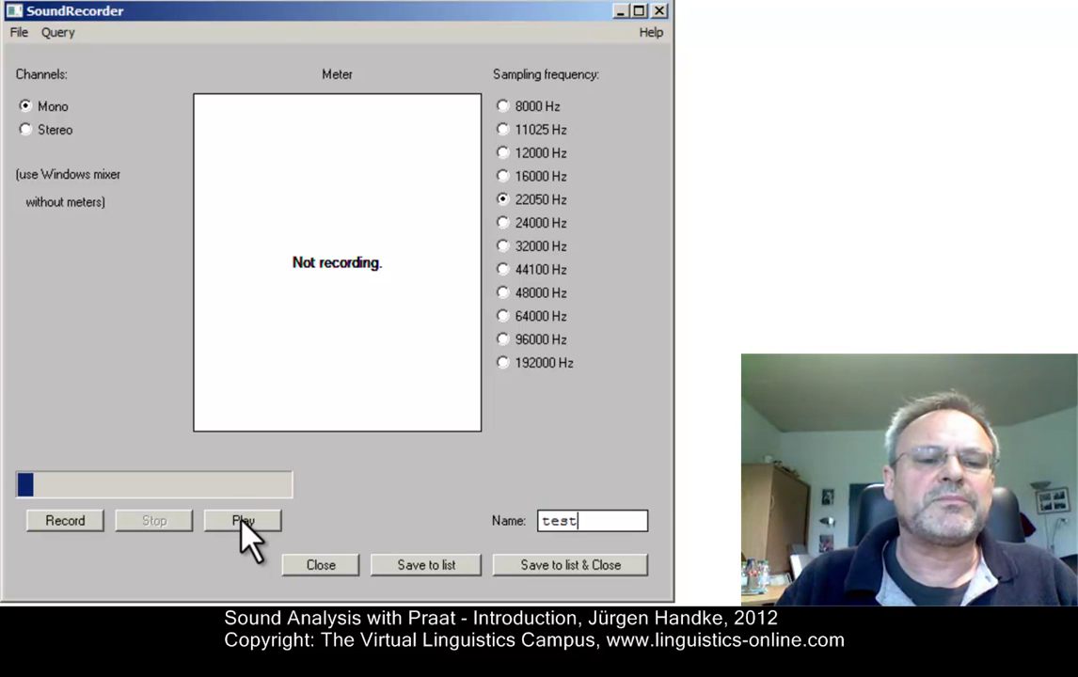
{"action": "left_click", "coordinate": [52, 524]}
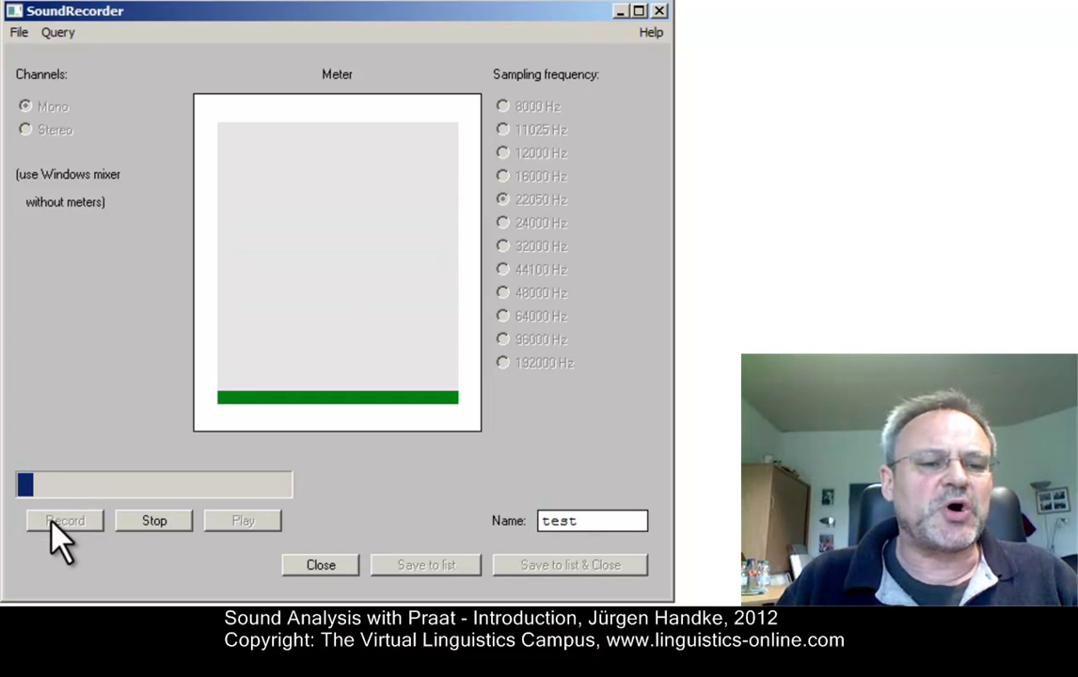
{"action": "left_click", "coordinate": [153, 523]}
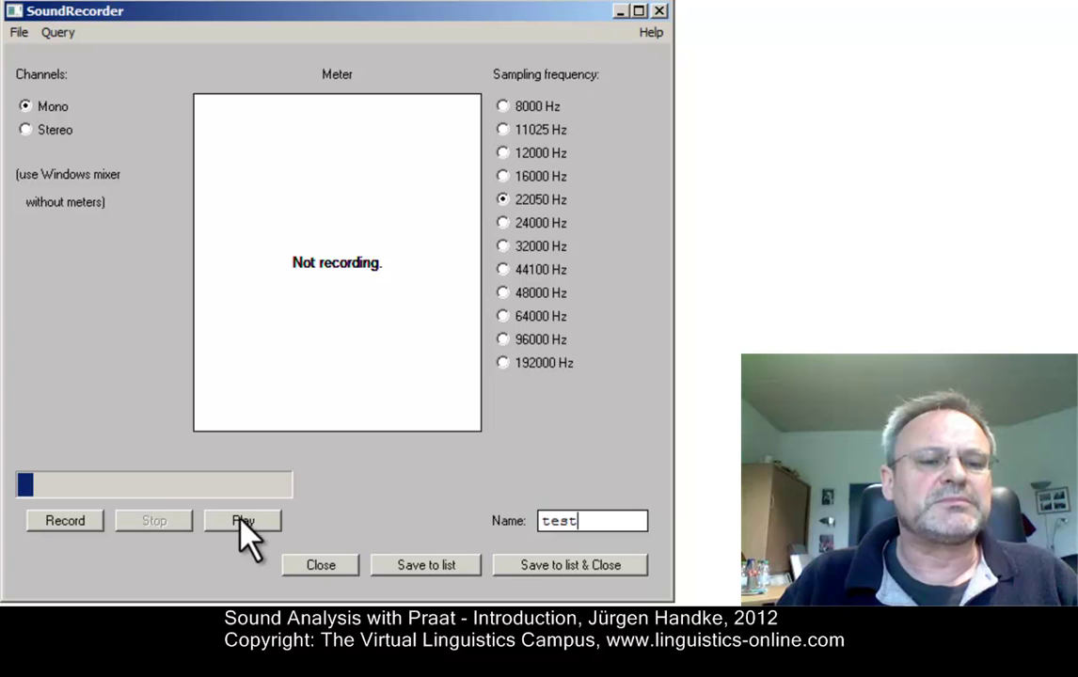
{"action": "left_click", "coordinate": [240, 523]}
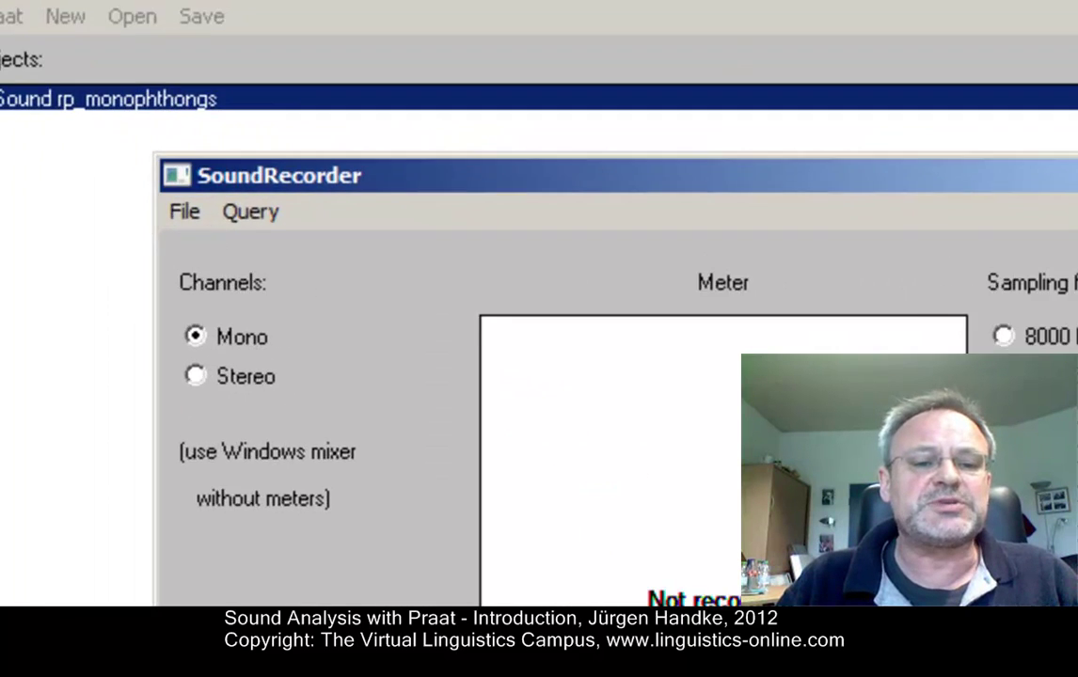
Save the recording to the objects list, closing the recorder, and play the test sound from there
{"action": "left_click", "coordinate": [555, 585]}
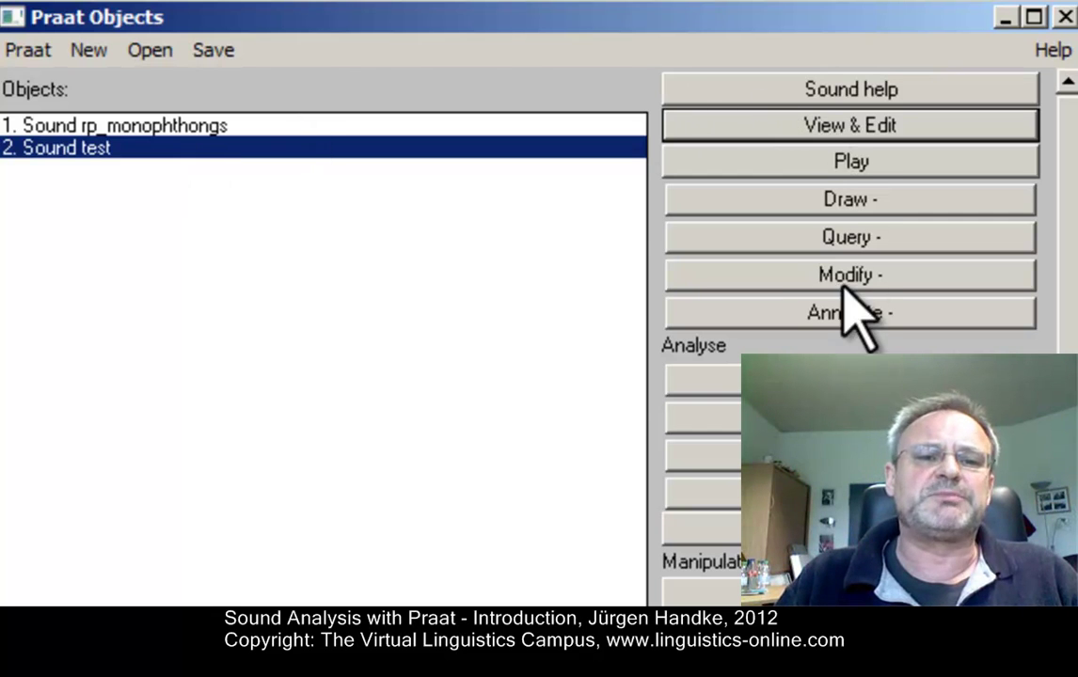
{"action": "left_click", "coordinate": [852, 167]}
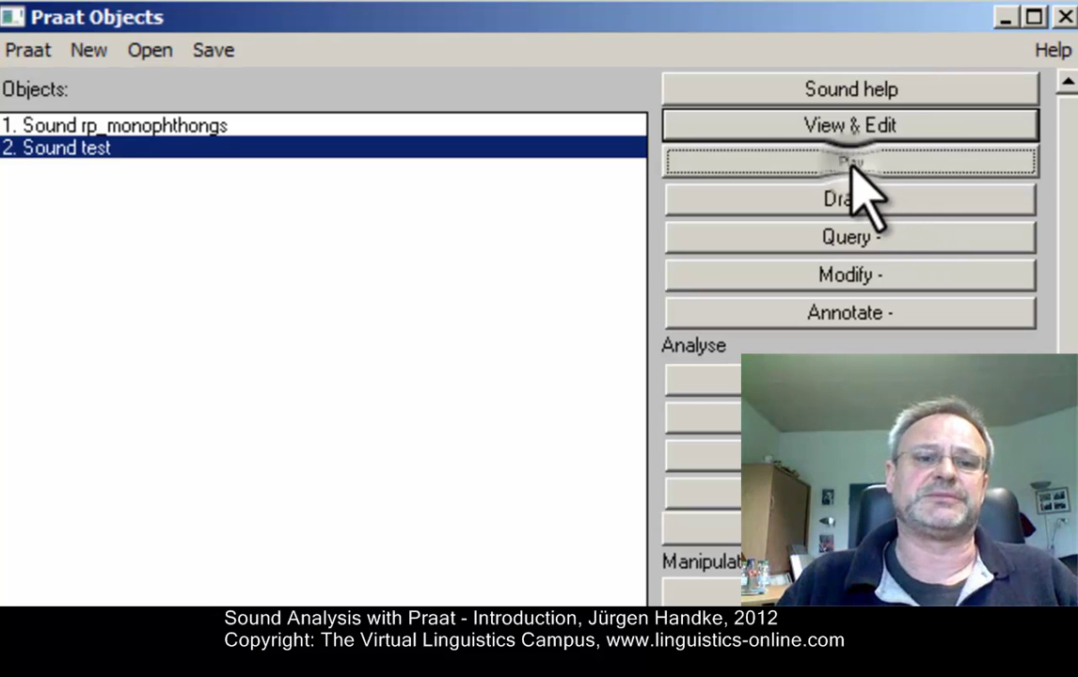
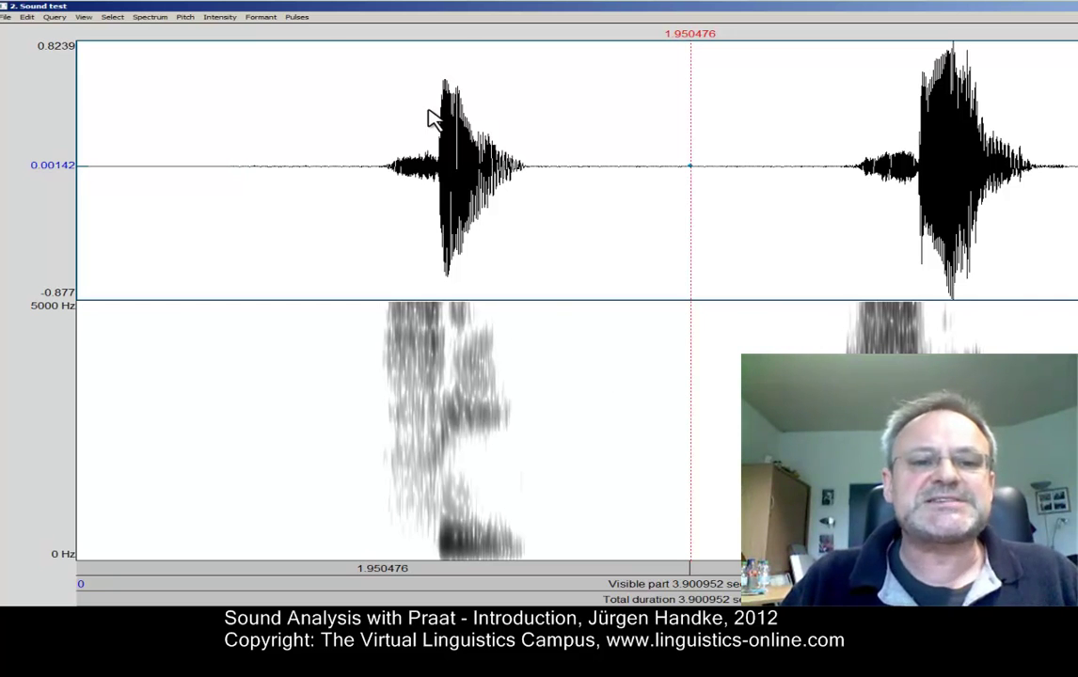
Select the first spoken word in the test waveform, from about 0.93 to 1.48 s, and play the selection
{"action": "left_click_drag", "start_coordinate": [368, 68], "coordinate": [550, 199]}
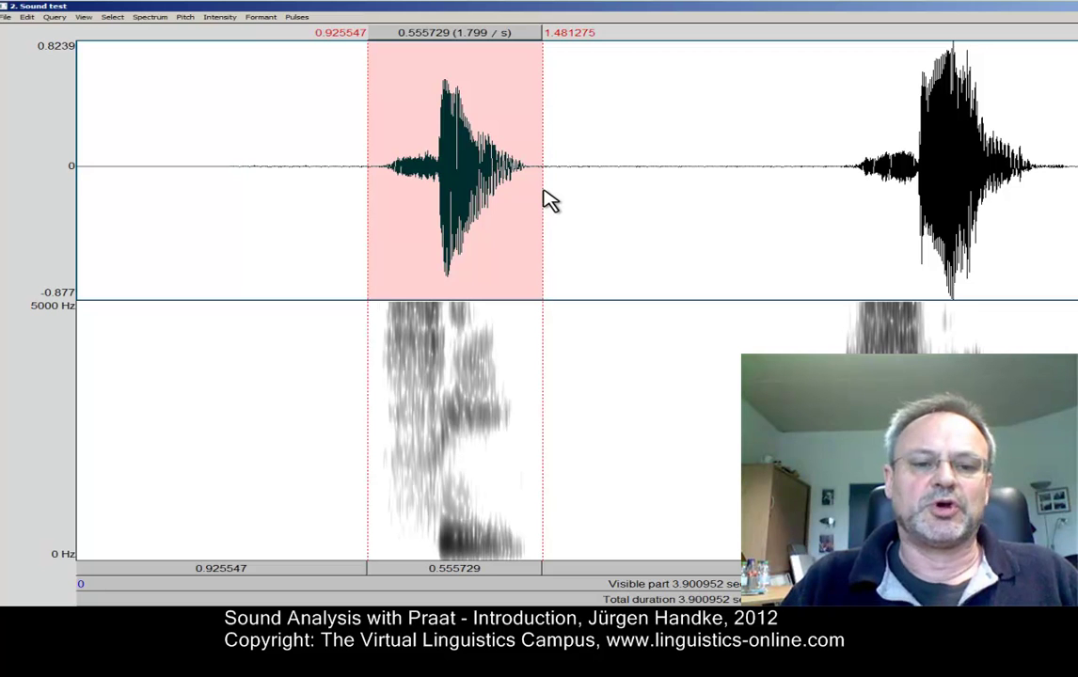
{"action": "left_click", "coordinate": [454, 573]}
{"action": "left_click", "coordinate": [454, 574]}
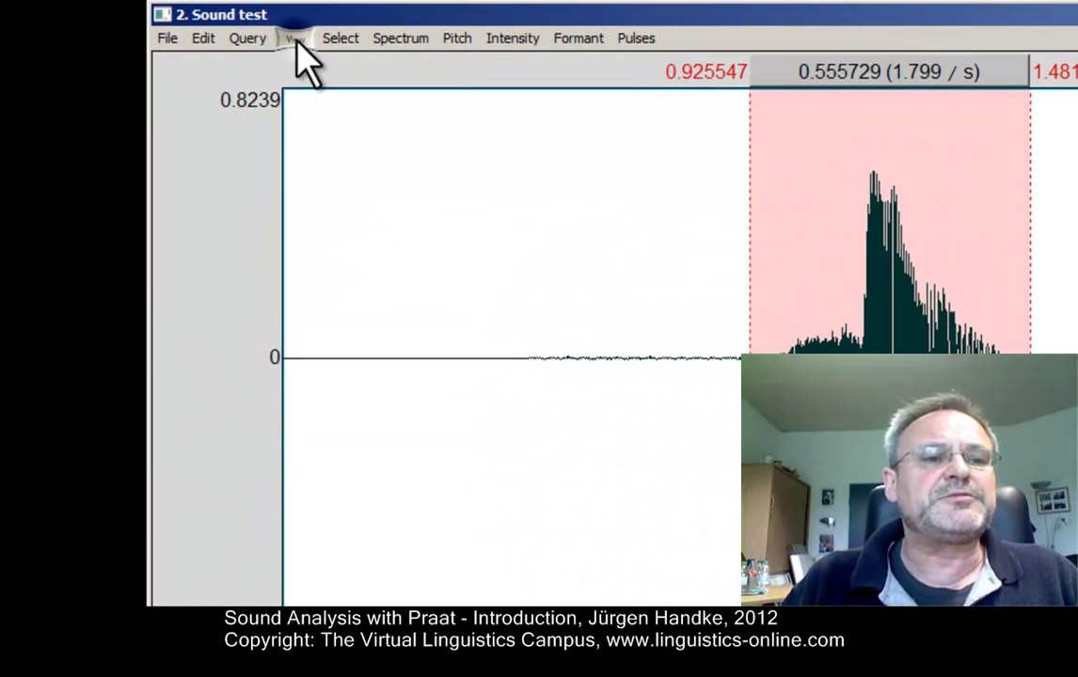
Zoom the sound editor to the selected first word and play that segment again
{"action": "left_click", "coordinate": [84, 18]}
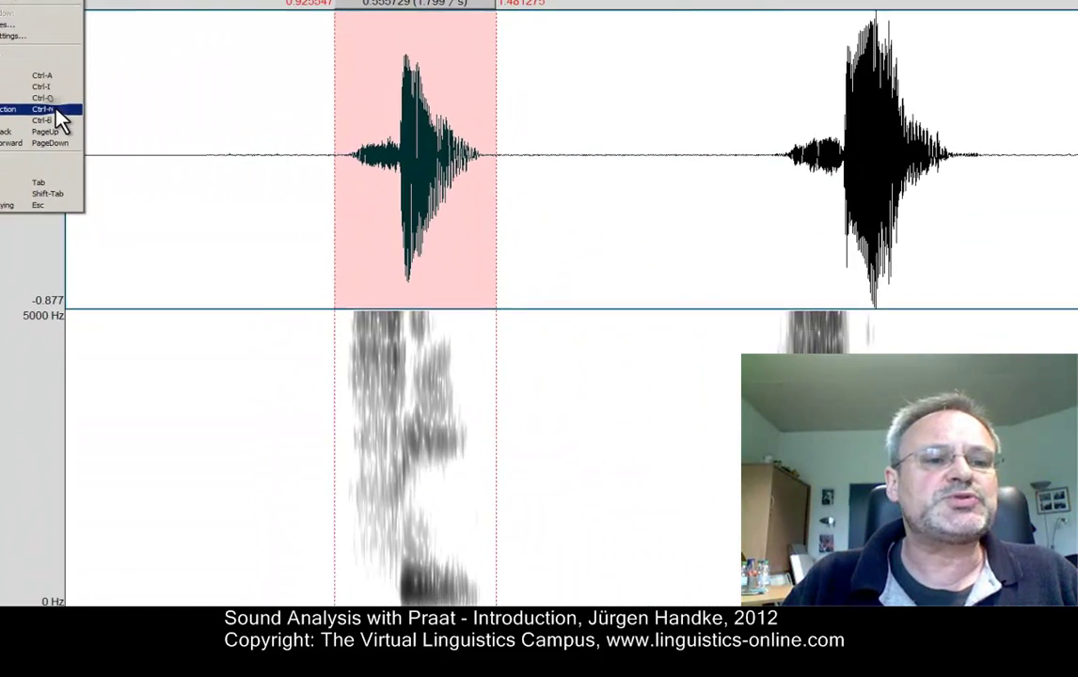
{"action": "left_click", "coordinate": [56, 110]}
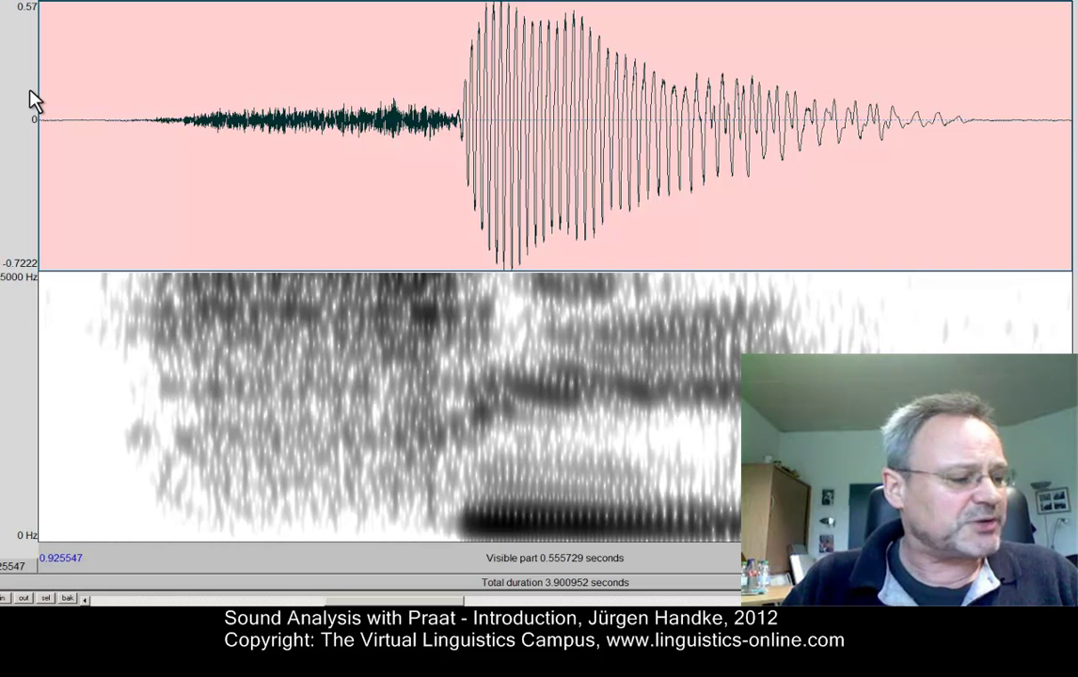
{"action": "left_click", "coordinate": [462, 569]}
{"action": "left_click", "coordinate": [462, 569]}
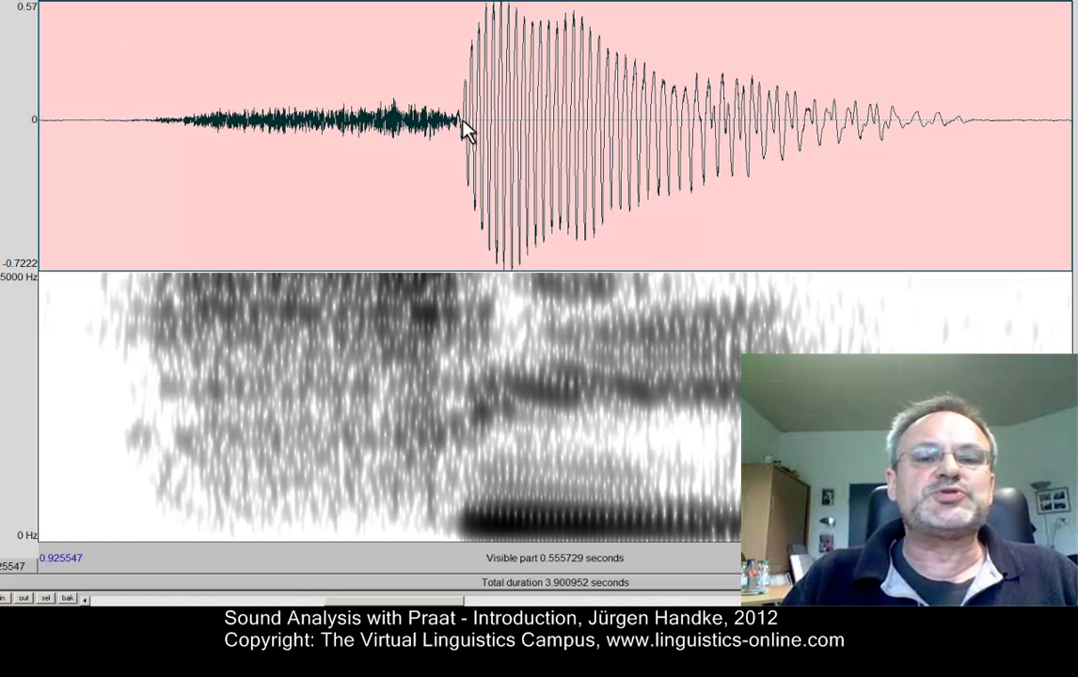
Select the strong periodic portion of the first word, about 0.131 s from 1.154 s, zoom to it and play it
{"action": "left_click_drag", "start_coordinate": [466, 122], "coordinate": [706, 132]}
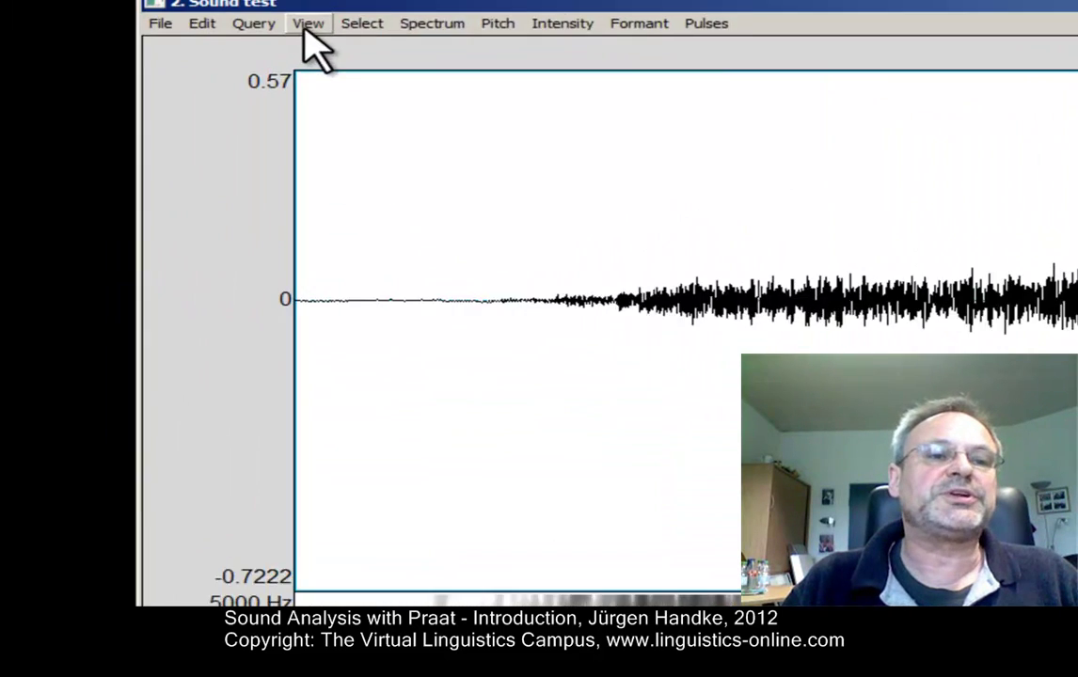
{"action": "left_click", "coordinate": [307, 24]}
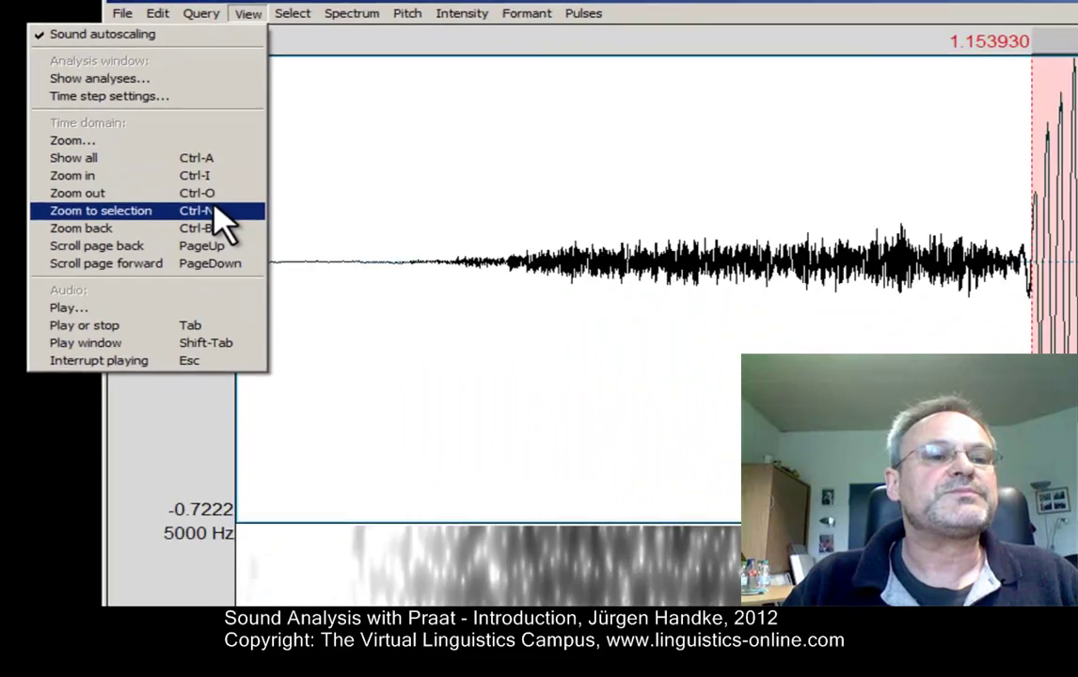
{"action": "left_click", "coordinate": [182, 279]}
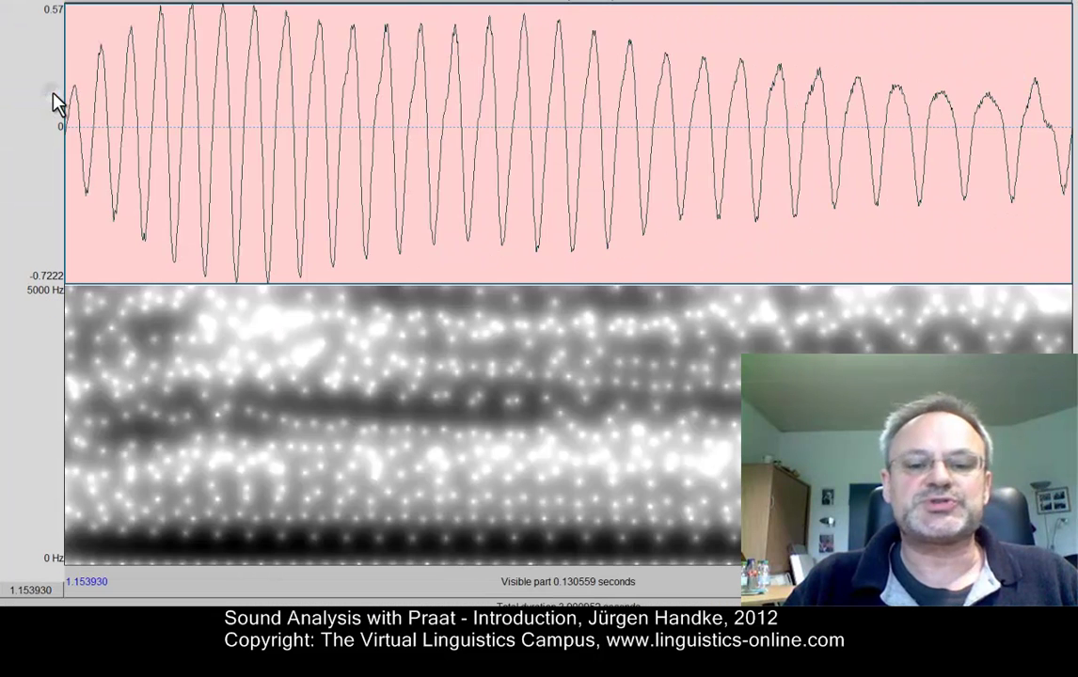
{"action": "left_click", "coordinate": [515, 585]}
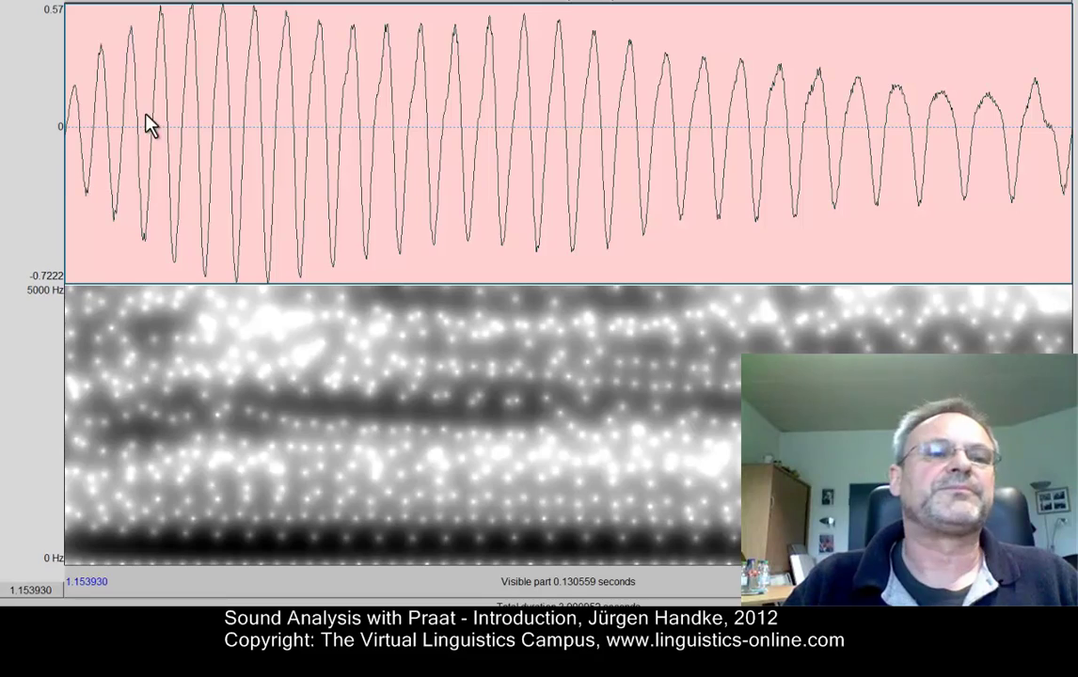
Show the whole test sound and cut the selected 0.131 s segment out of the first word
{"action": "left_click", "coordinate": [71, 1]}
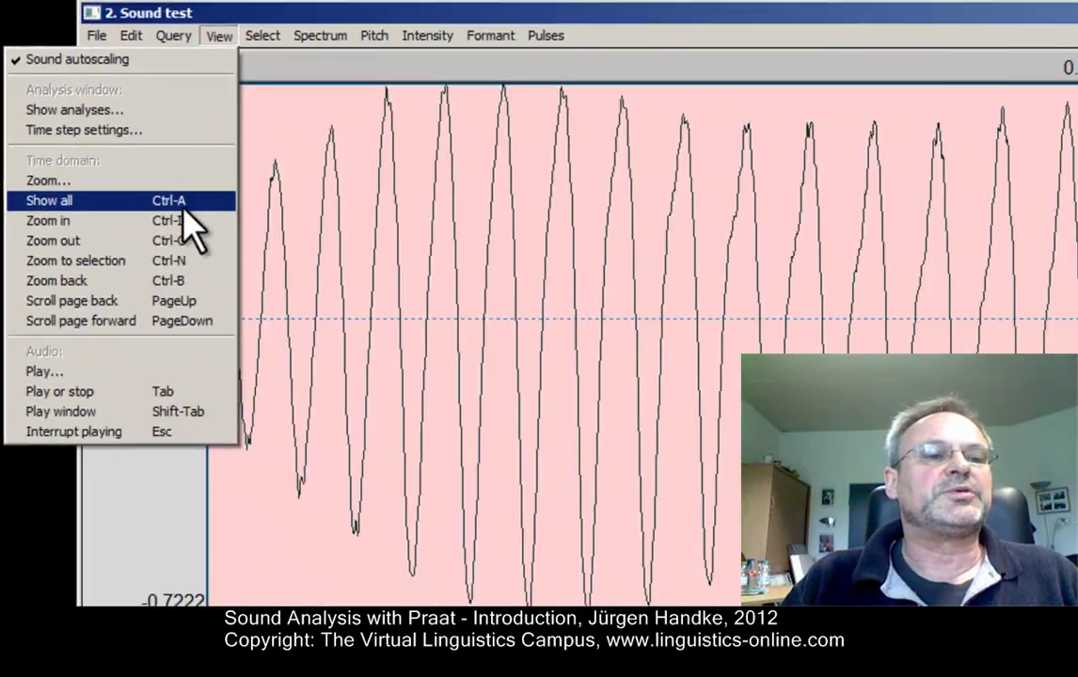
{"action": "left_click", "coordinate": [183, 182]}
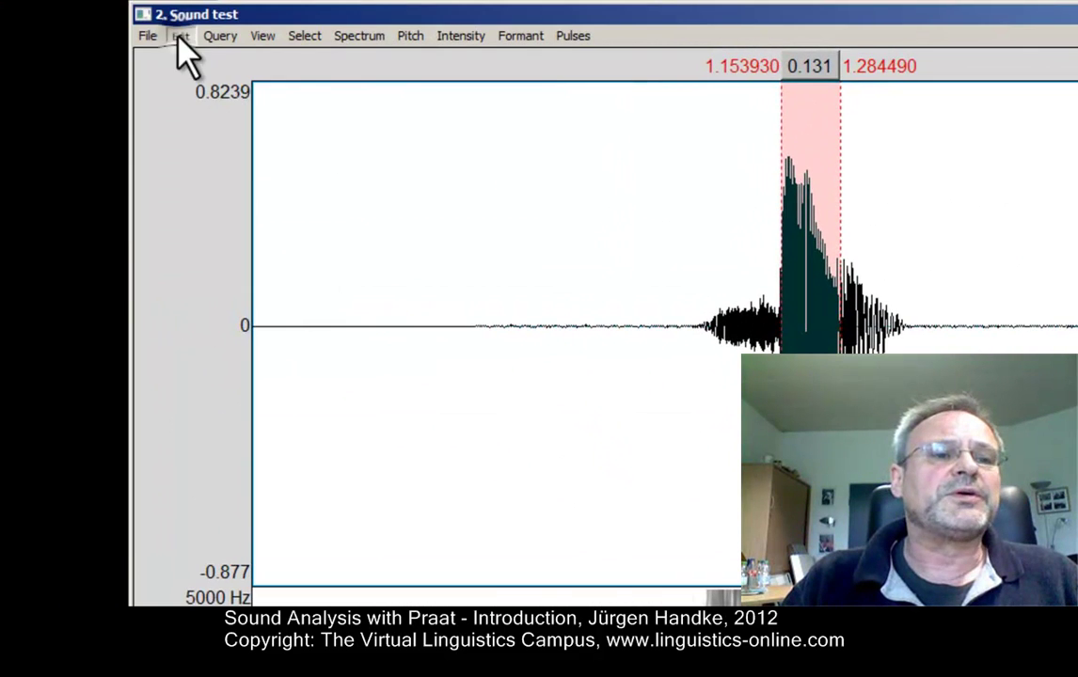
{"action": "left_click", "coordinate": [178, 36]}
{"action": "left_click", "coordinate": [173, 90]}
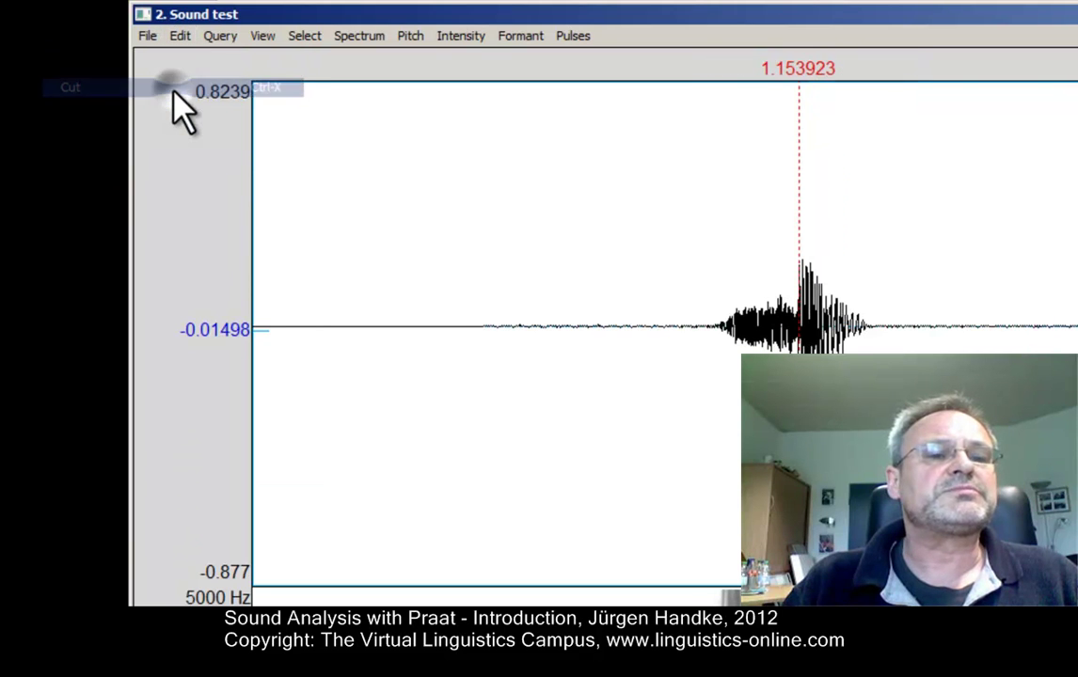
Paste the cut segment into the silence near the beginning of the sound, at about 0.19 s
{"action": "left_click", "coordinate": [344, 331]}
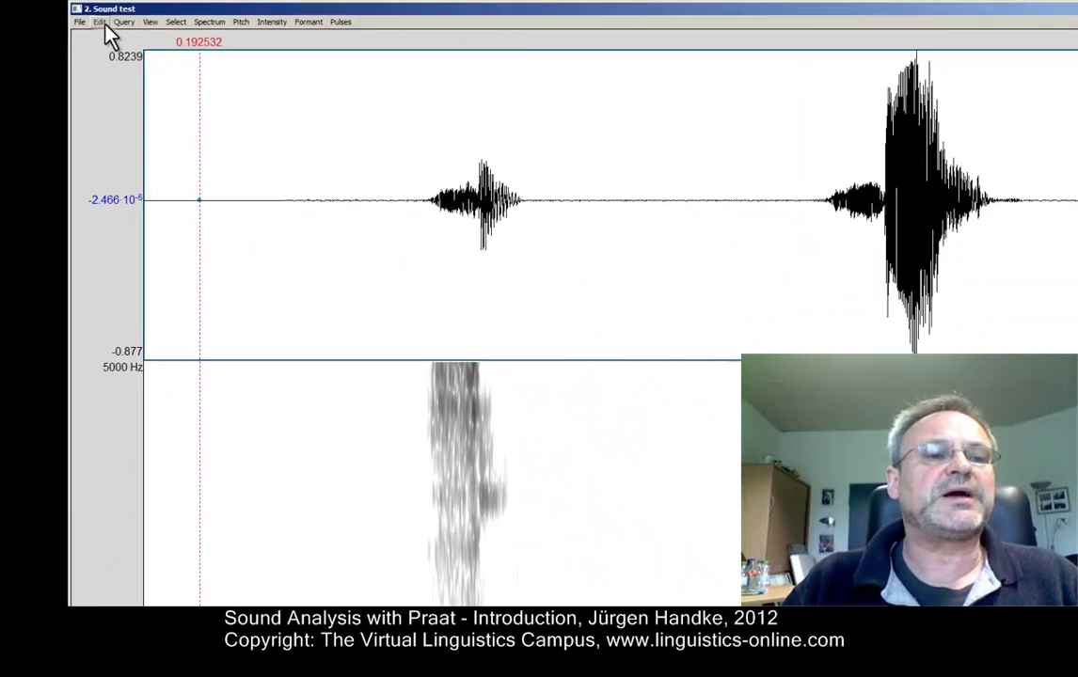
{"action": "left_click", "coordinate": [100, 22]}
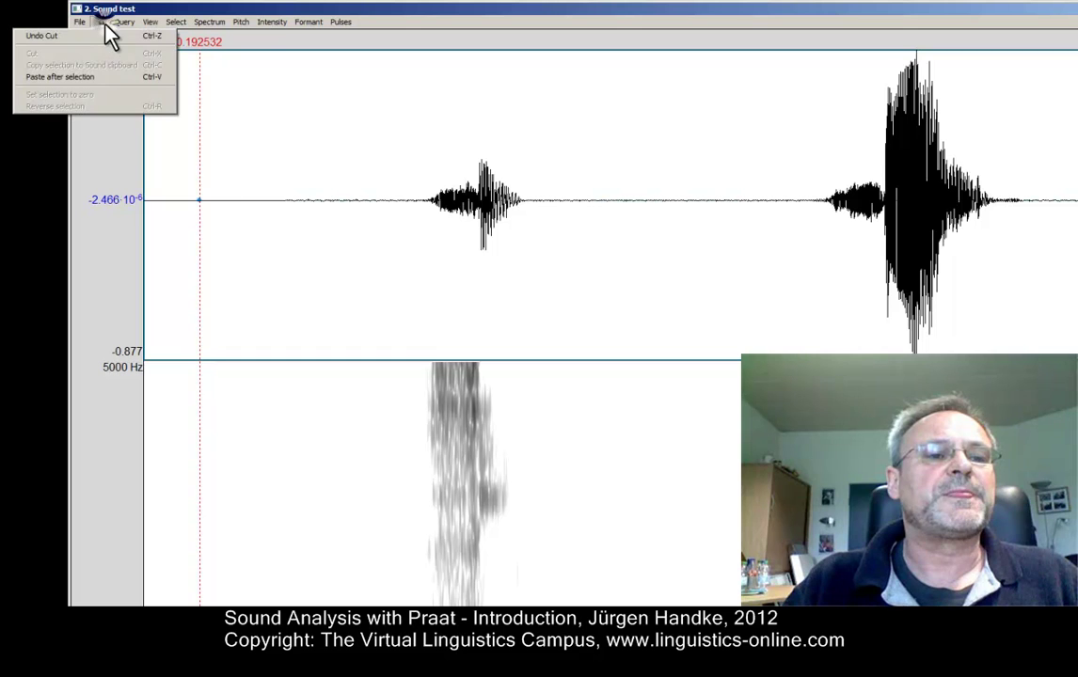
{"action": "left_click", "coordinate": [110, 77]}
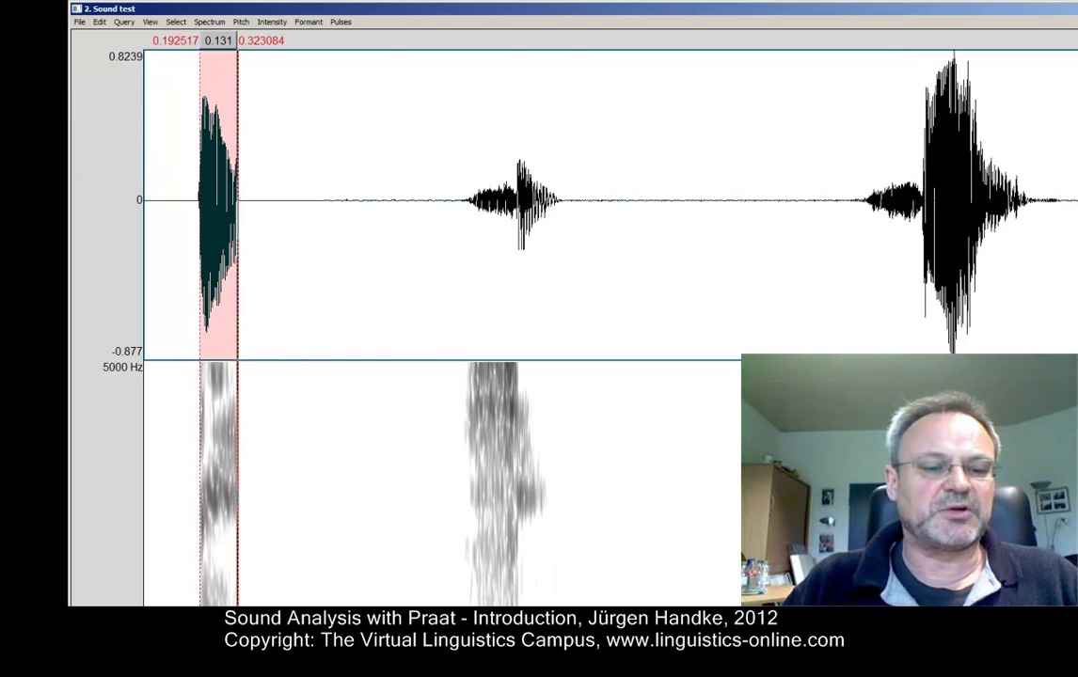
Select what remains of the first word after the cut, about 0.318 s from 1.111 s, and play it
{"action": "left_click_drag", "start_coordinate": [468, 215], "coordinate": [561, 233]}
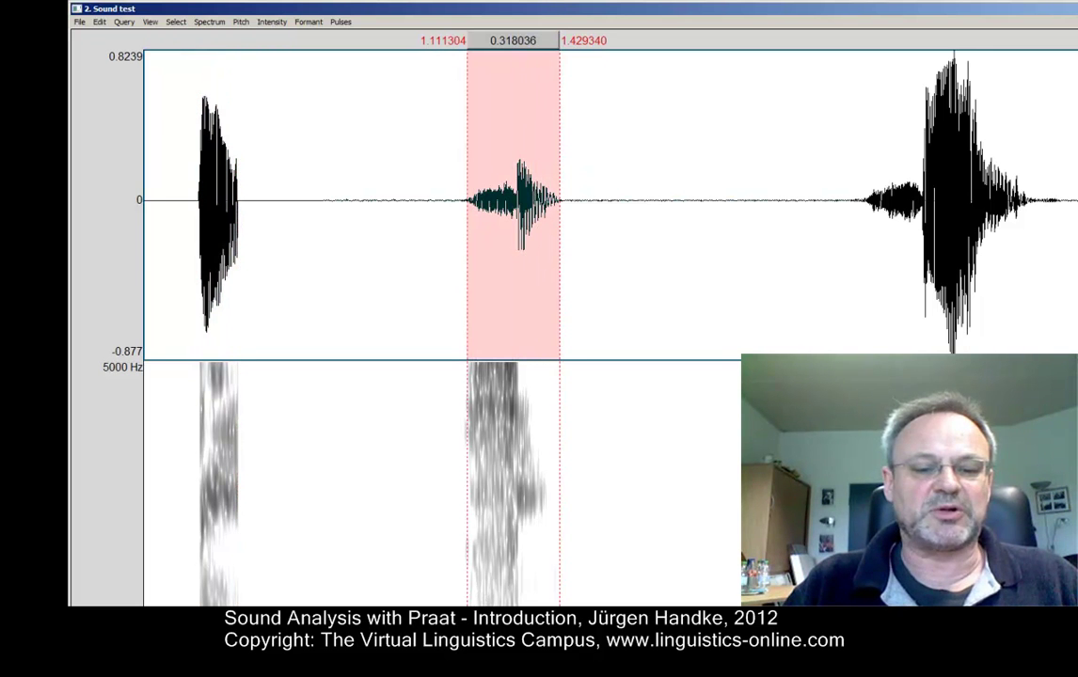
{"action": "left_click", "coordinate": [524, 673]}
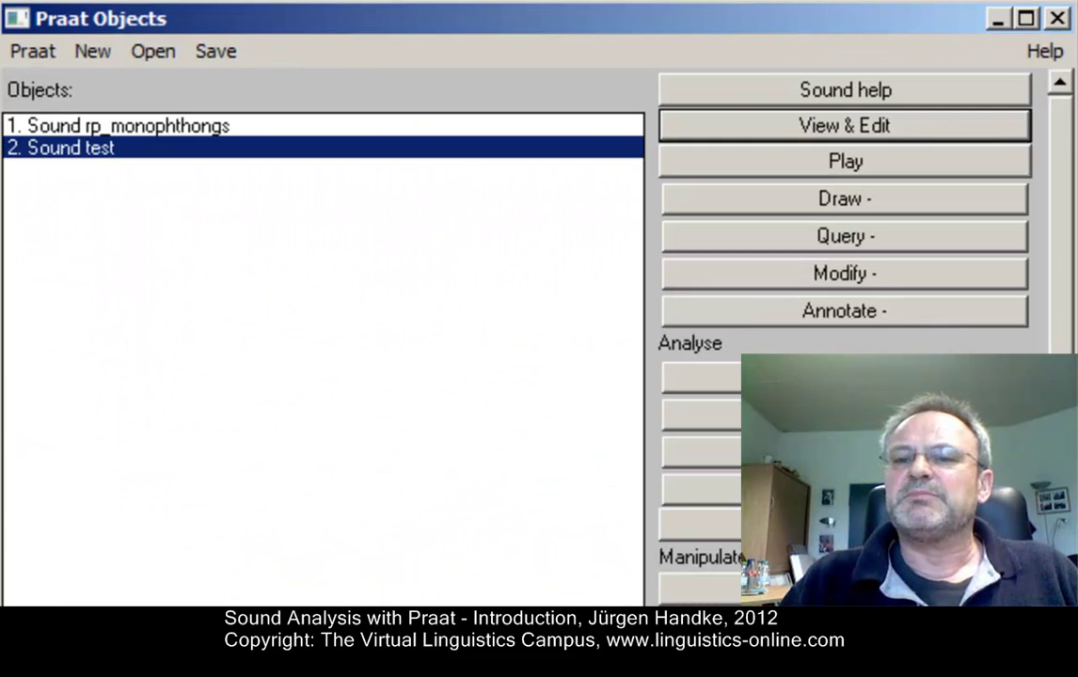
Open the rp_monophthongs sound in the sound editor
{"action": "left_click", "coordinate": [234, 128]}
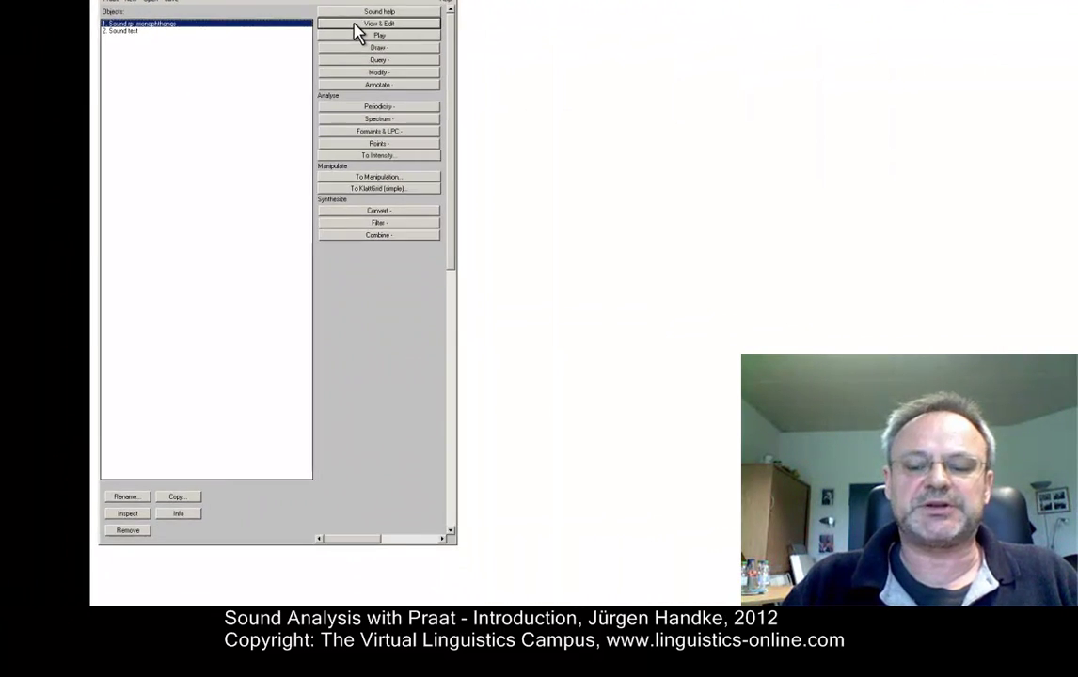
{"action": "left_click", "coordinate": [354, 24]}
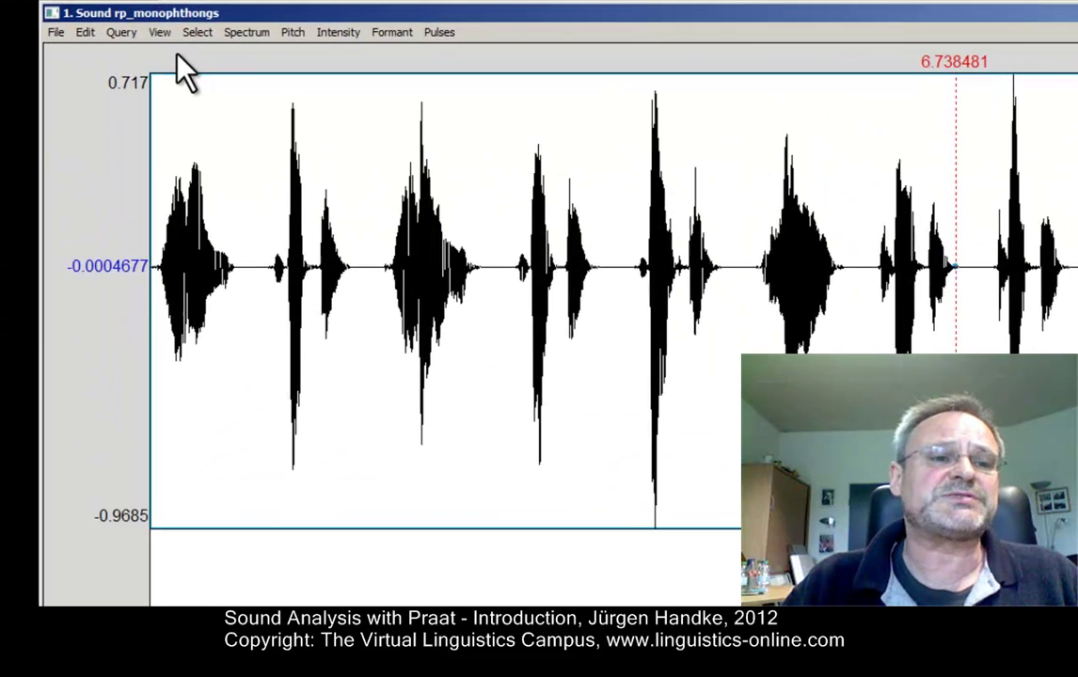
{"action": "left_click", "coordinate": [69, 19]}
{"action": "left_click", "coordinate": [23, 112]}
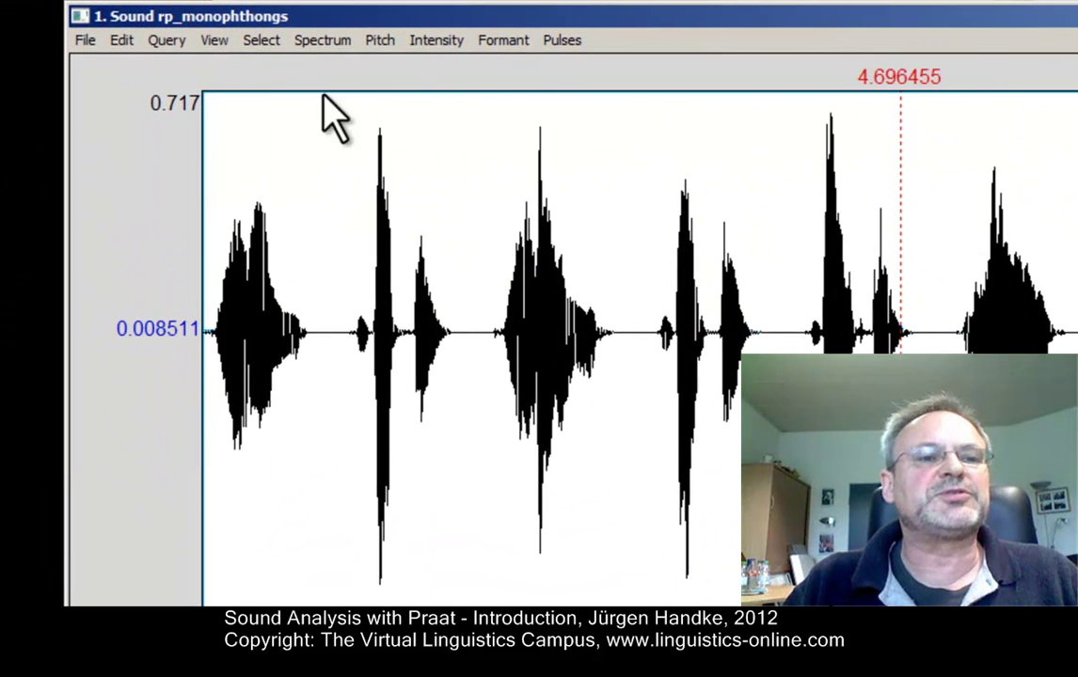
Set the longest analysis to 15.0 s in the Show analyses settings, keeping only the spectrogram shown
{"action": "left_click", "coordinate": [209, 42]}
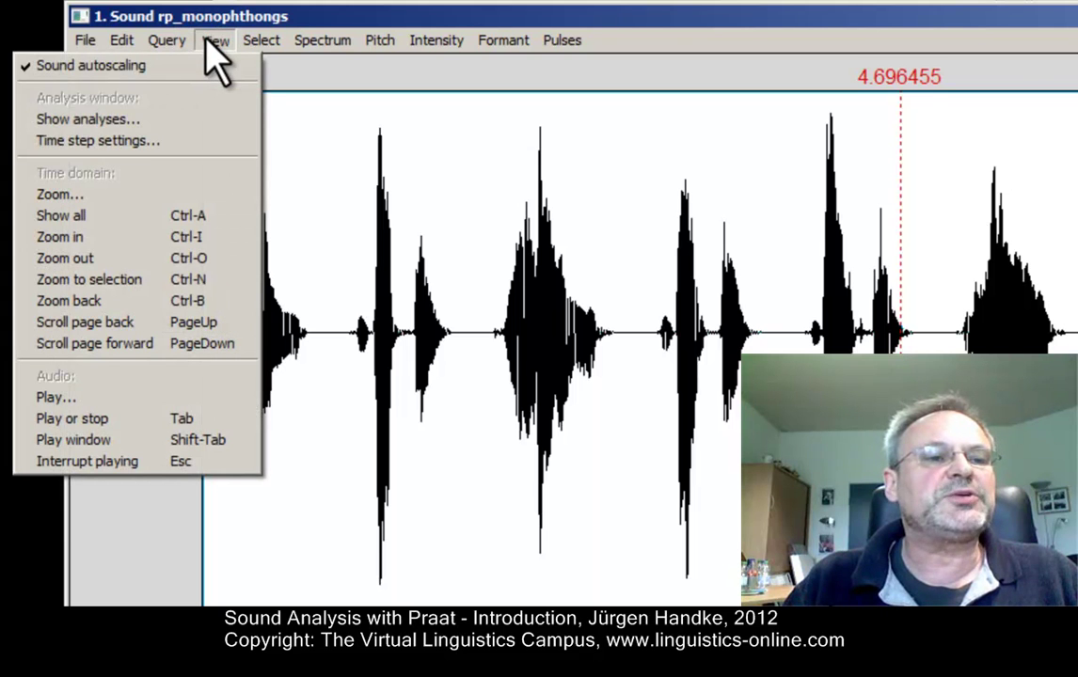
{"action": "left_click", "coordinate": [184, 120]}
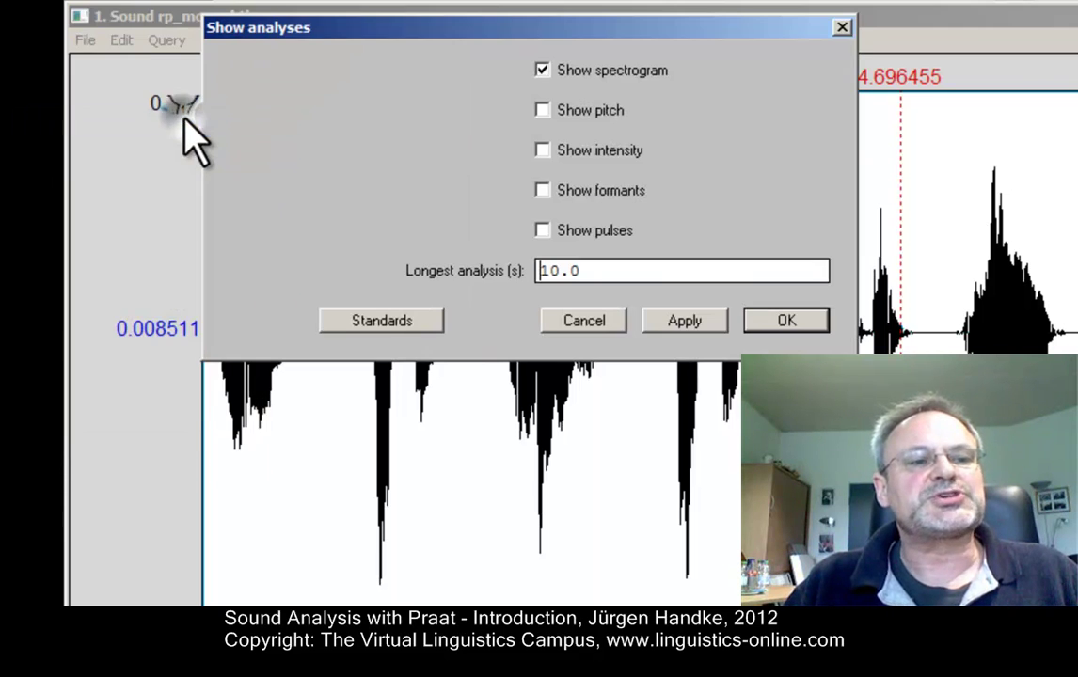
{"action": "double_click", "coordinate": [548, 271]}
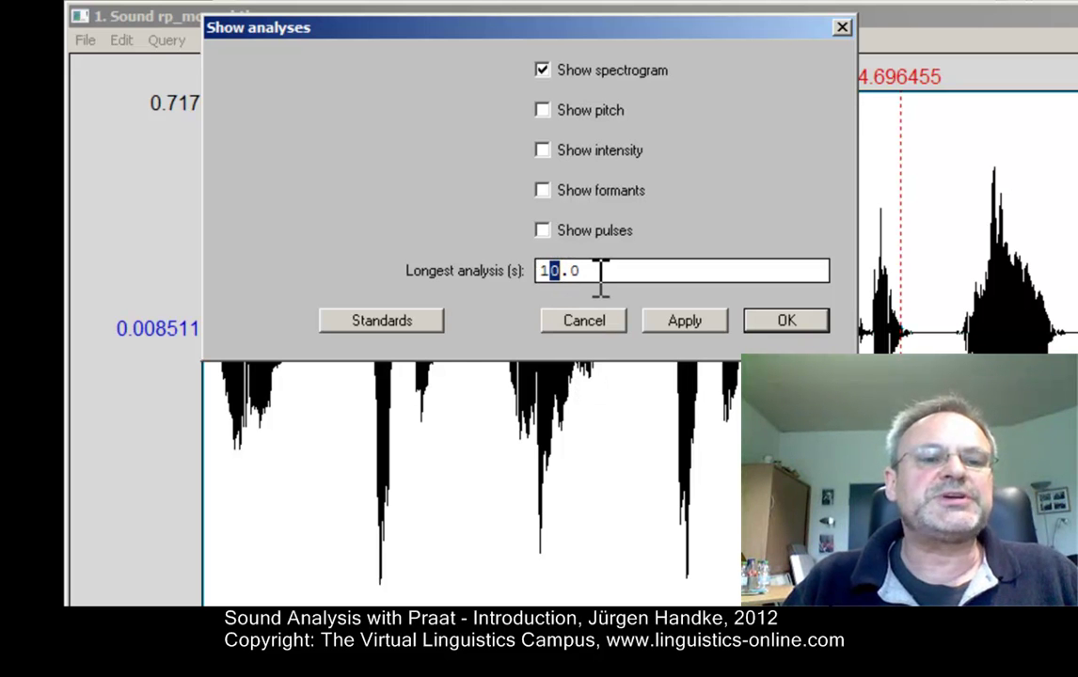
{"action": "type", "text": "5"}
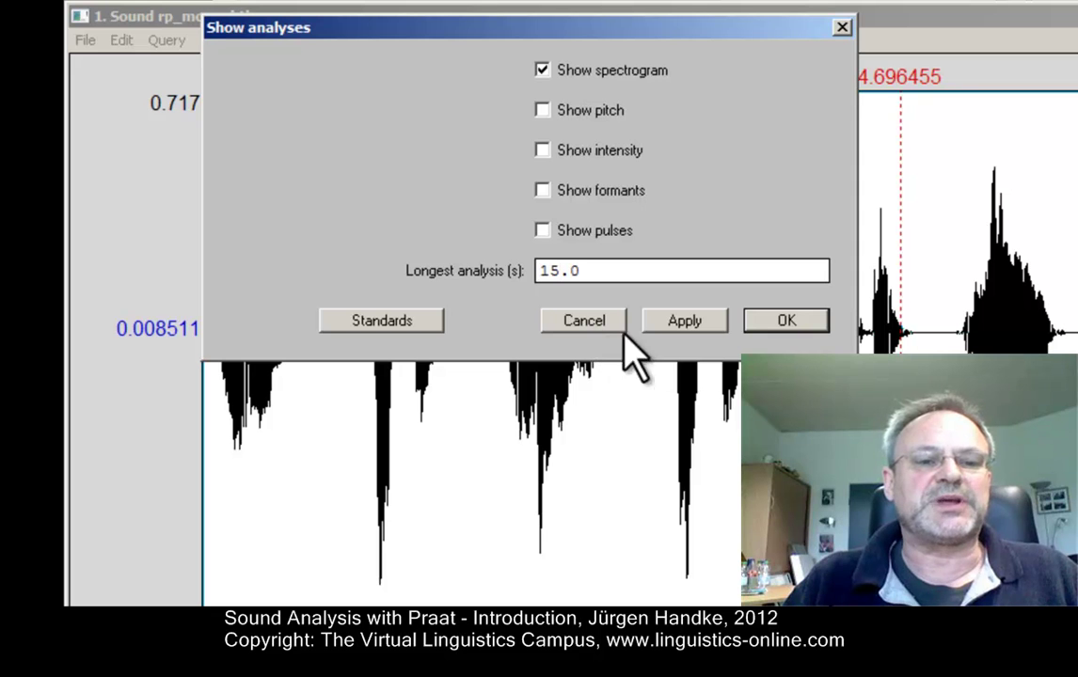
{"action": "left_click", "coordinate": [685, 322]}
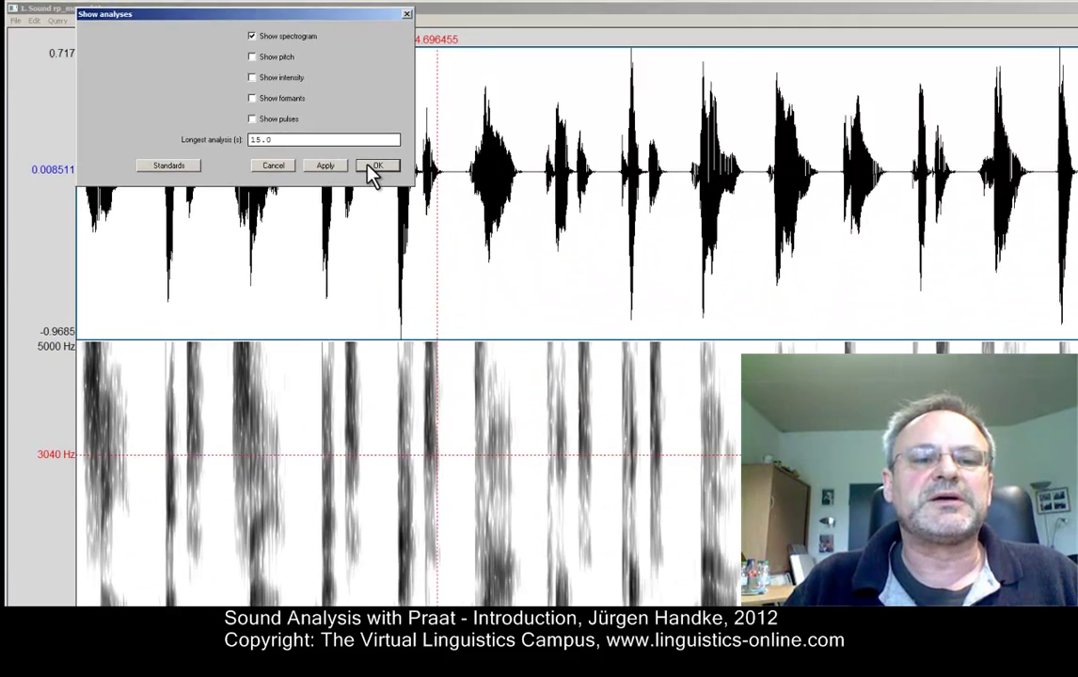
{"action": "left_click", "coordinate": [374, 167]}
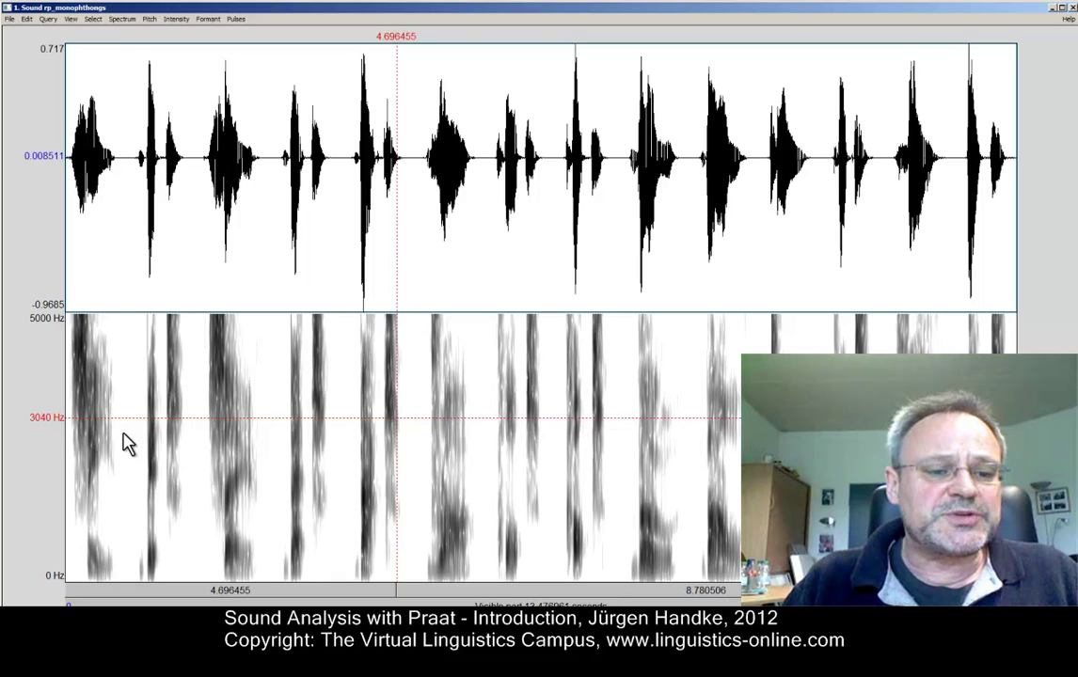
Select the first word of the monophthongs recording, about 0.724 s from 0.057 s, zoom to the selection and play it
{"action": "left_click_drag", "start_coordinate": [122, 432], "coordinate": [77, 430]}
{"action": "left_click", "coordinate": [72, 432]}
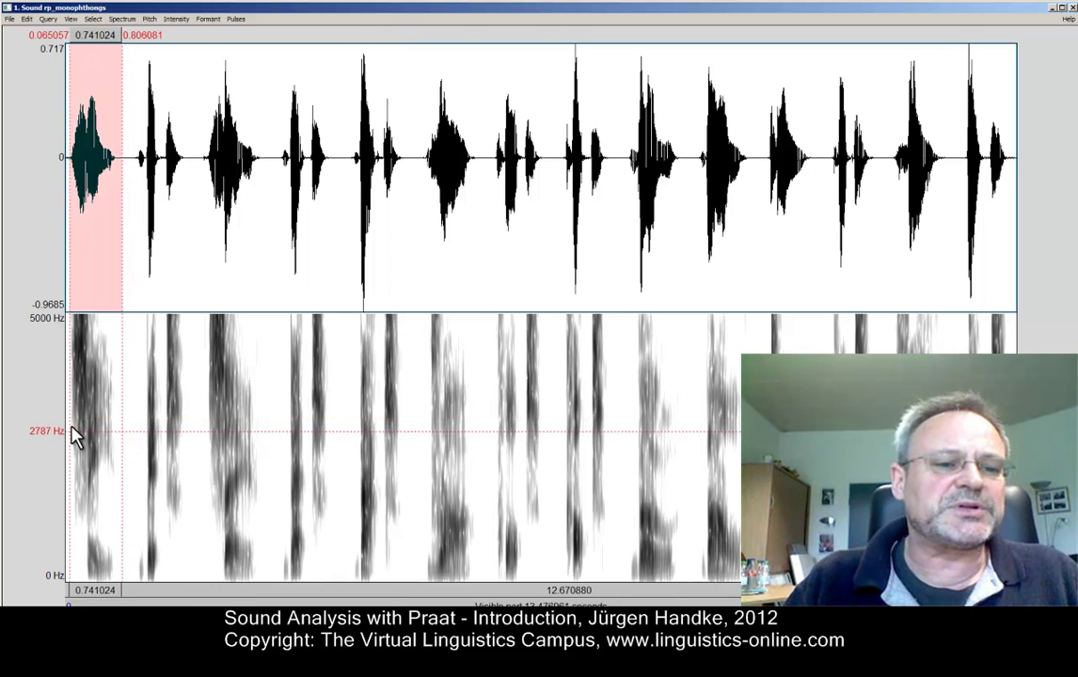
{"action": "left_click", "coordinate": [130, 205]}
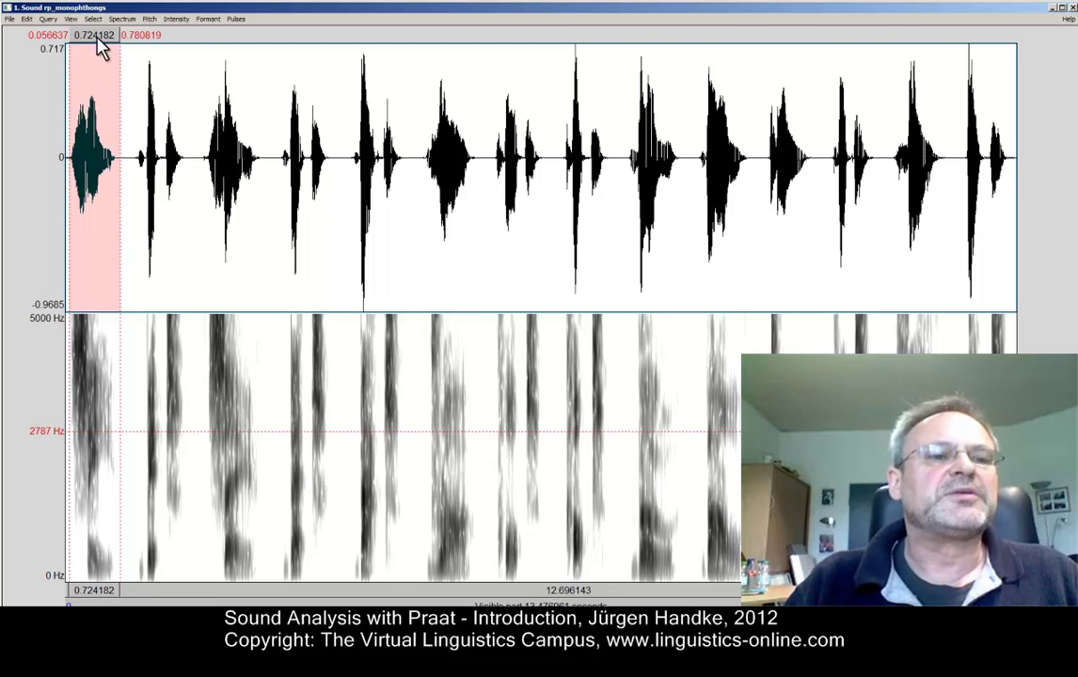
{"action": "left_click", "coordinate": [73, 19]}
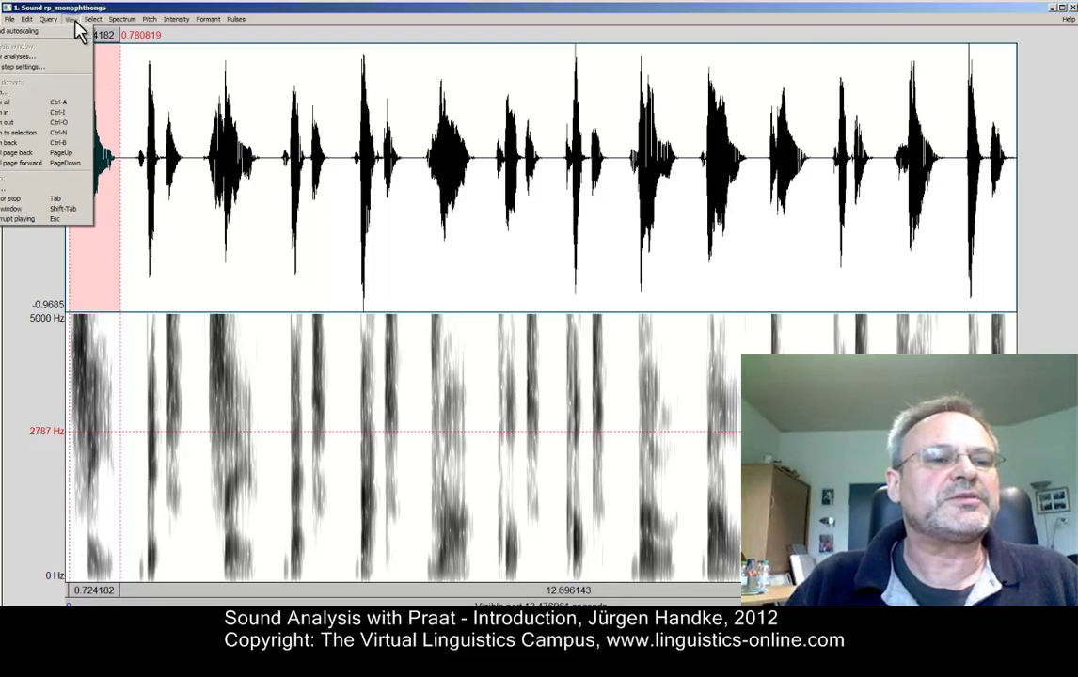
{"action": "left_click", "coordinate": [52, 133]}
{"action": "left_click", "coordinate": [485, 599]}
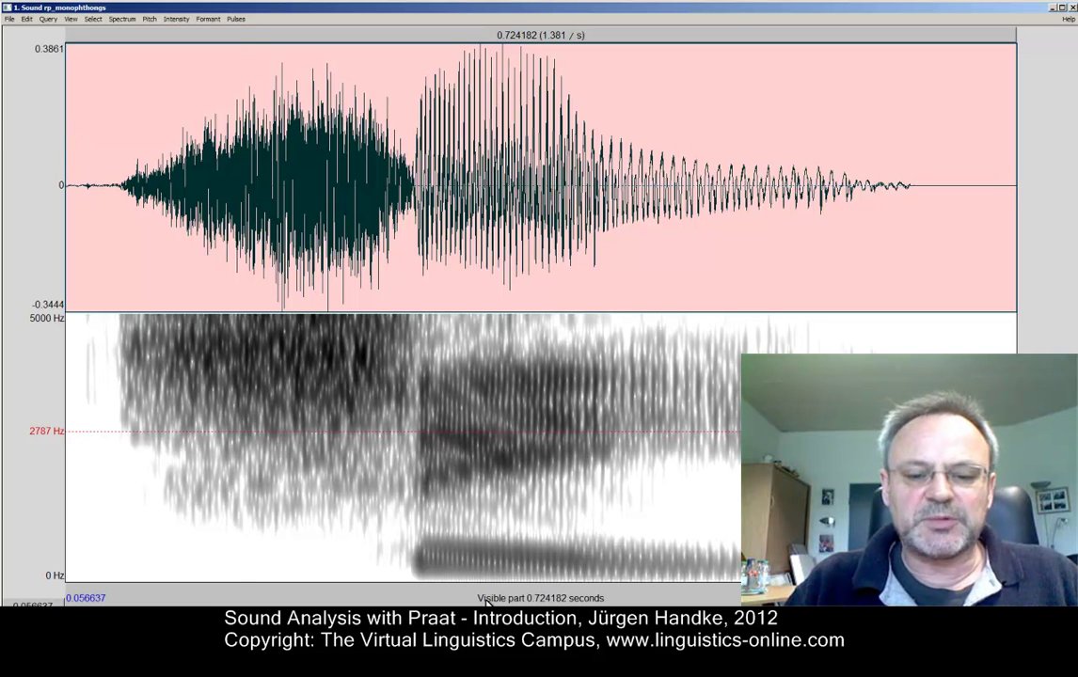